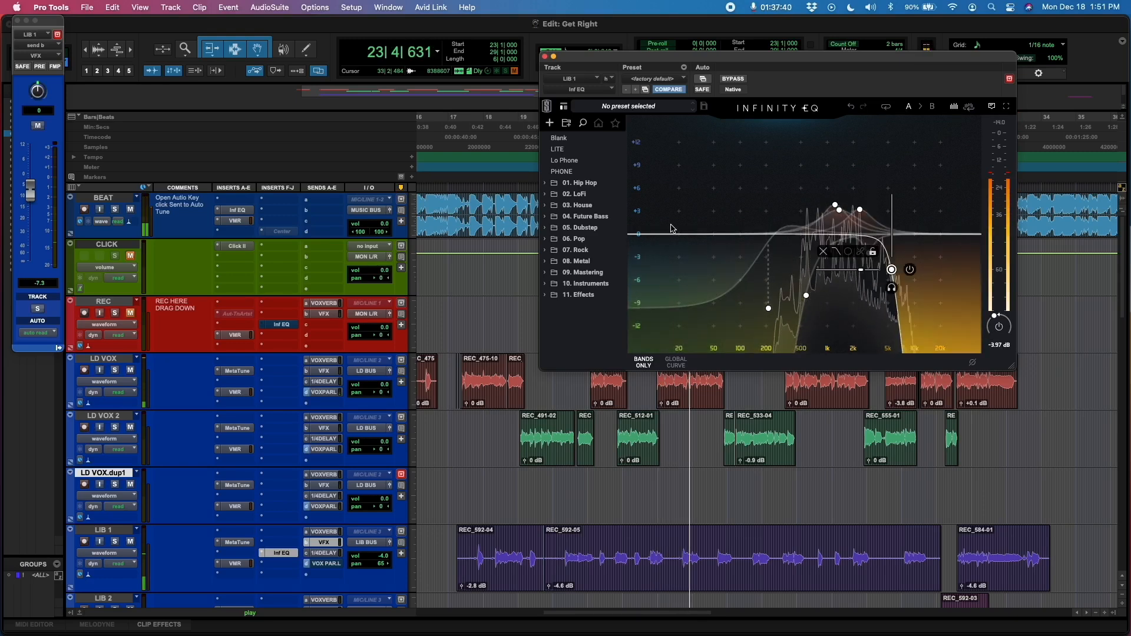
- Close the LIB 1 equalizer, open the BEAT track's Virtual Mix Rack, and listen to the beat with it
left_click(545, 56)
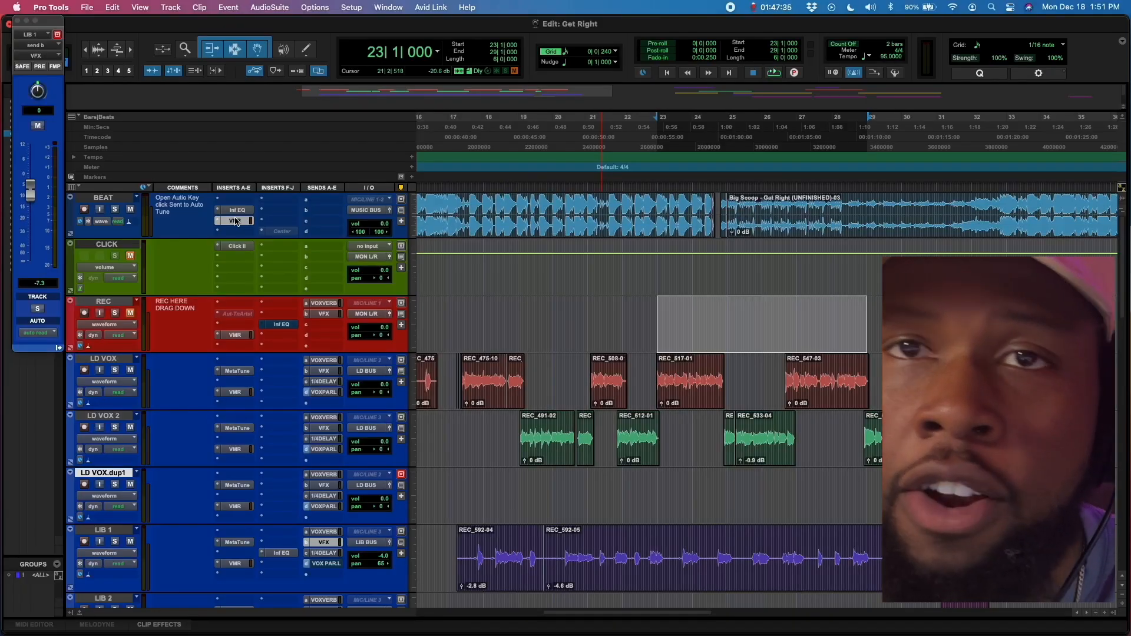
left_click(235, 222)
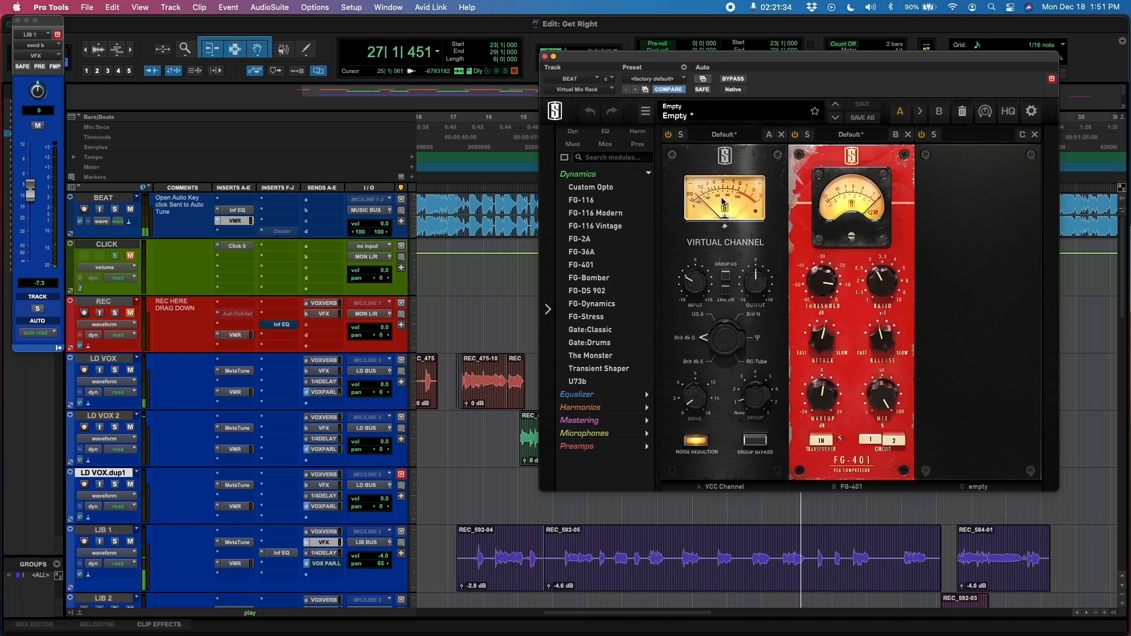
key("space")
key("space")
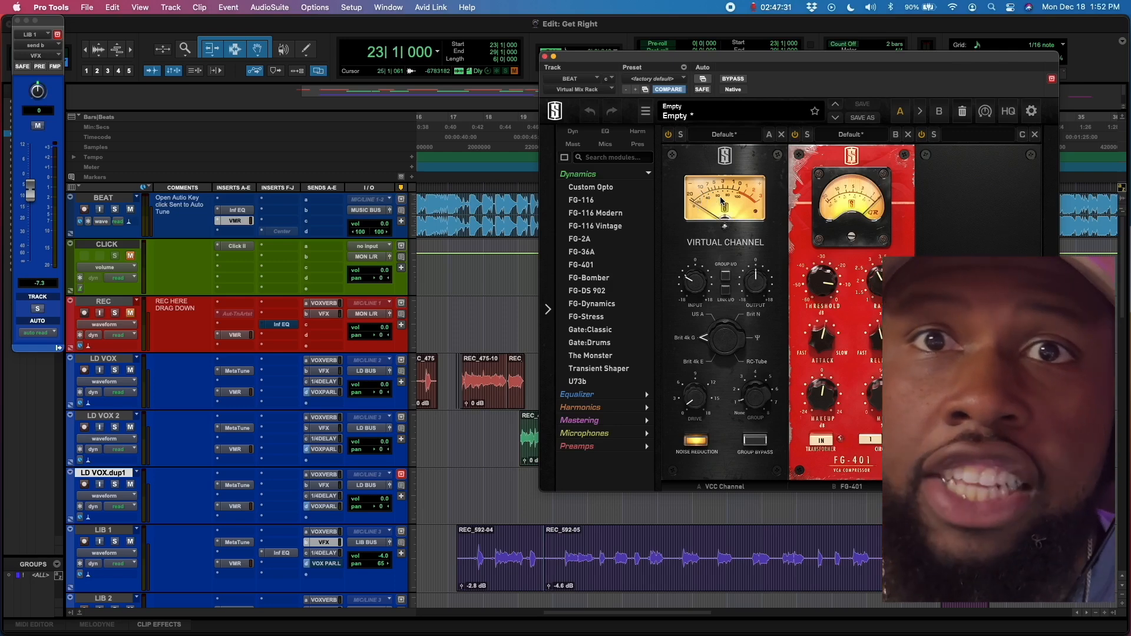
- Open the LD VOX track's Virtual Mix Rack and trim the Virtual Channel input to about -2.5 dB during playback
left_click(234, 392)
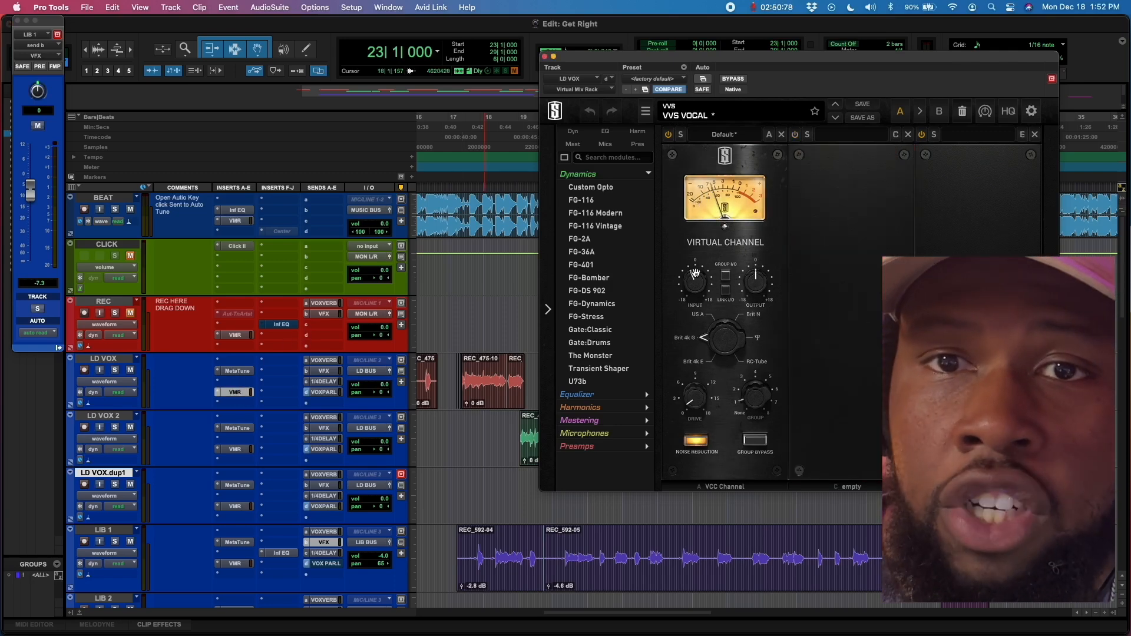
key("space")
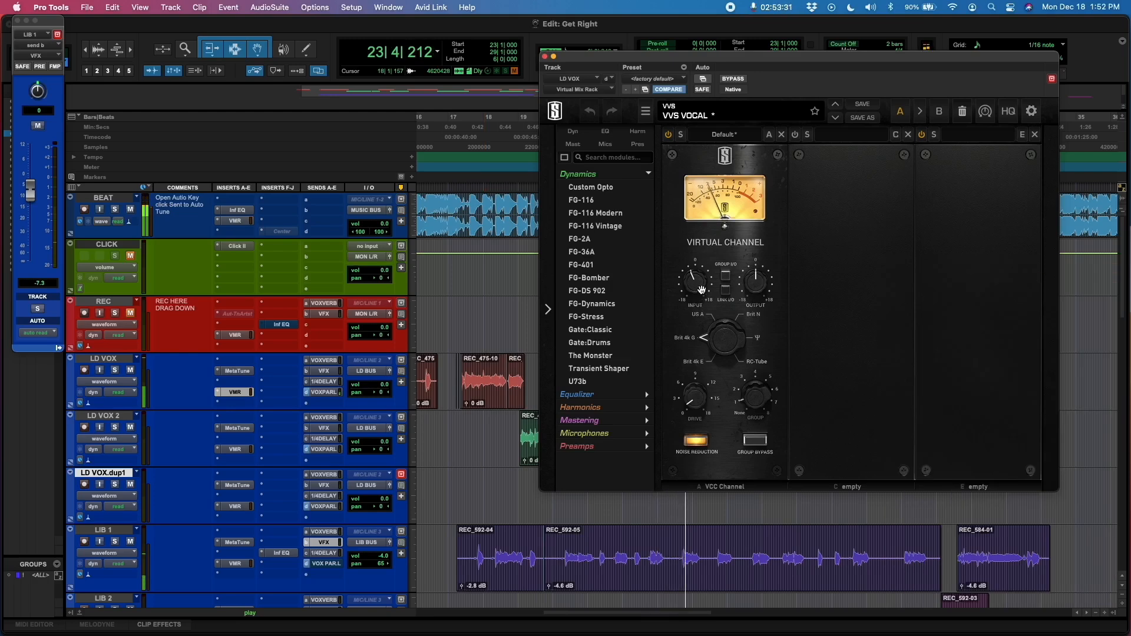
mouse_move(695, 285)
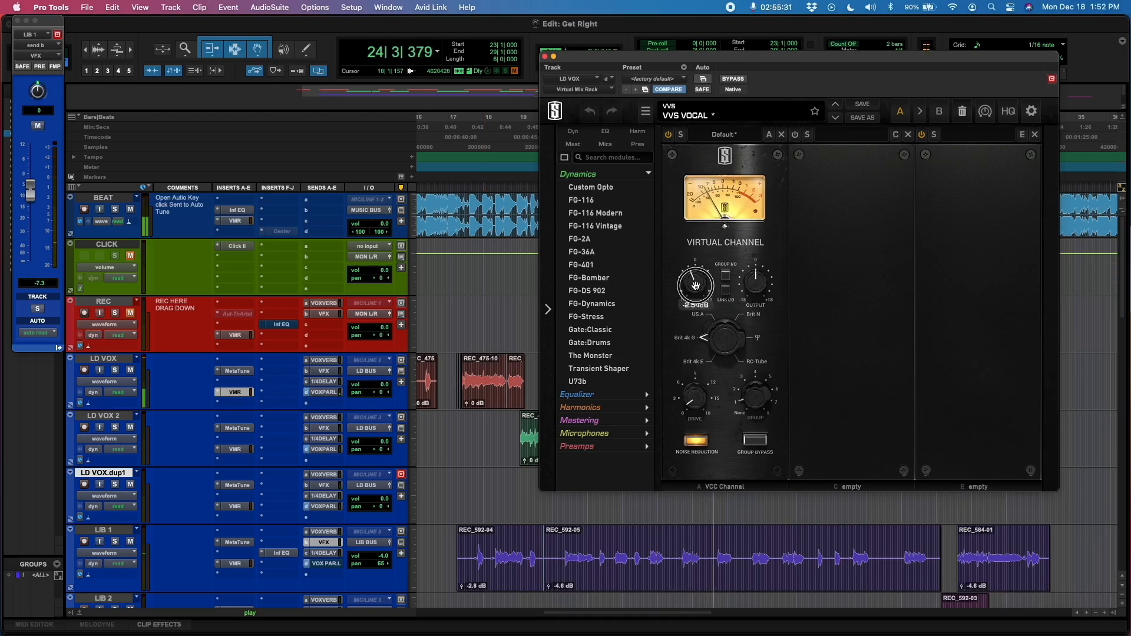
key("space")
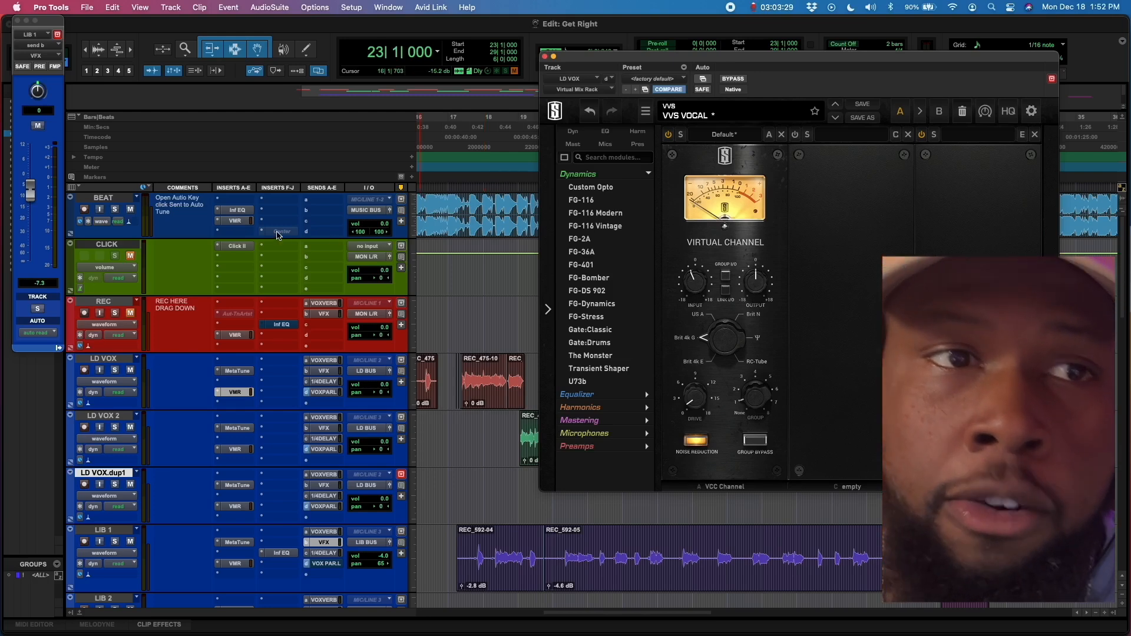
- Examine the low-frequency cut band at 32.3 Hz in the BEAT track's Infinity EQ, and close the plugin
left_click(238, 210)
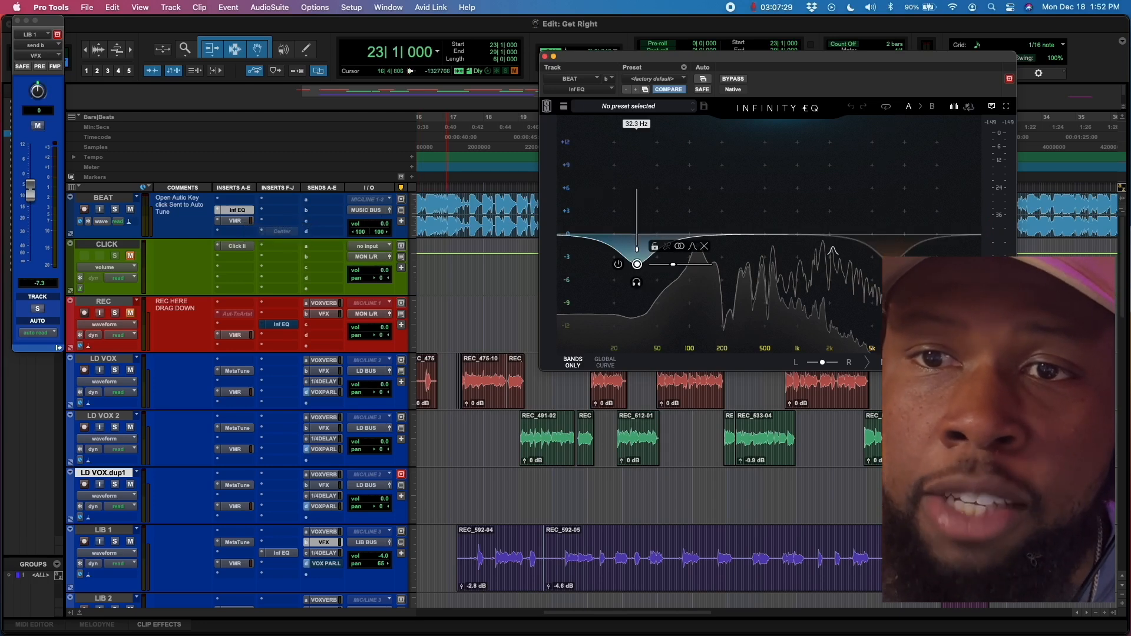
left_click(636, 265)
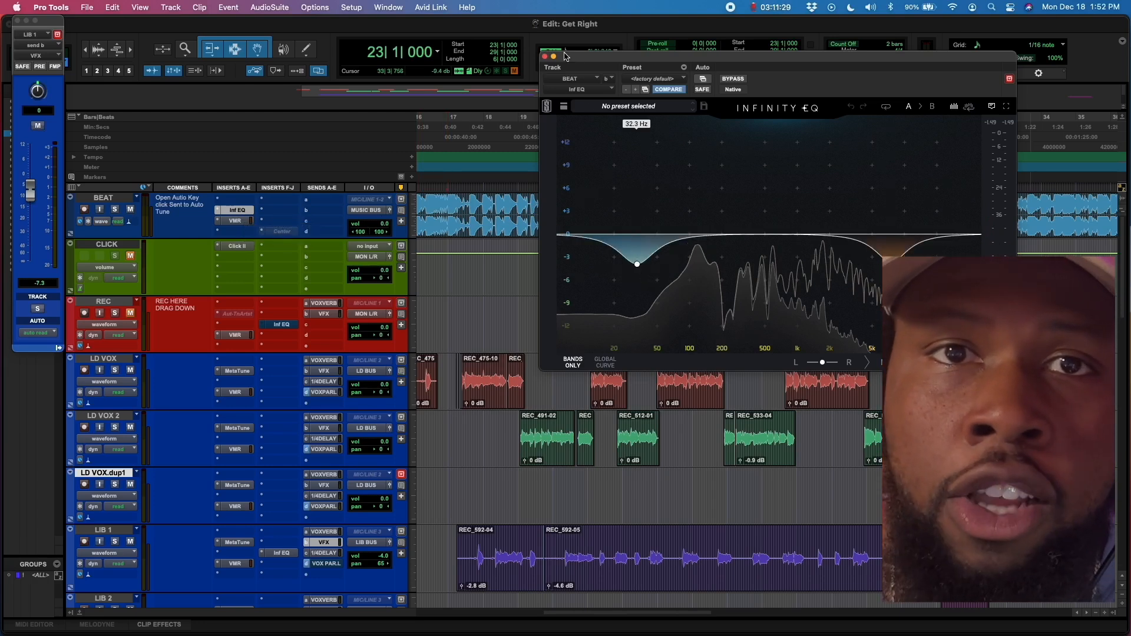
left_click(545, 56)
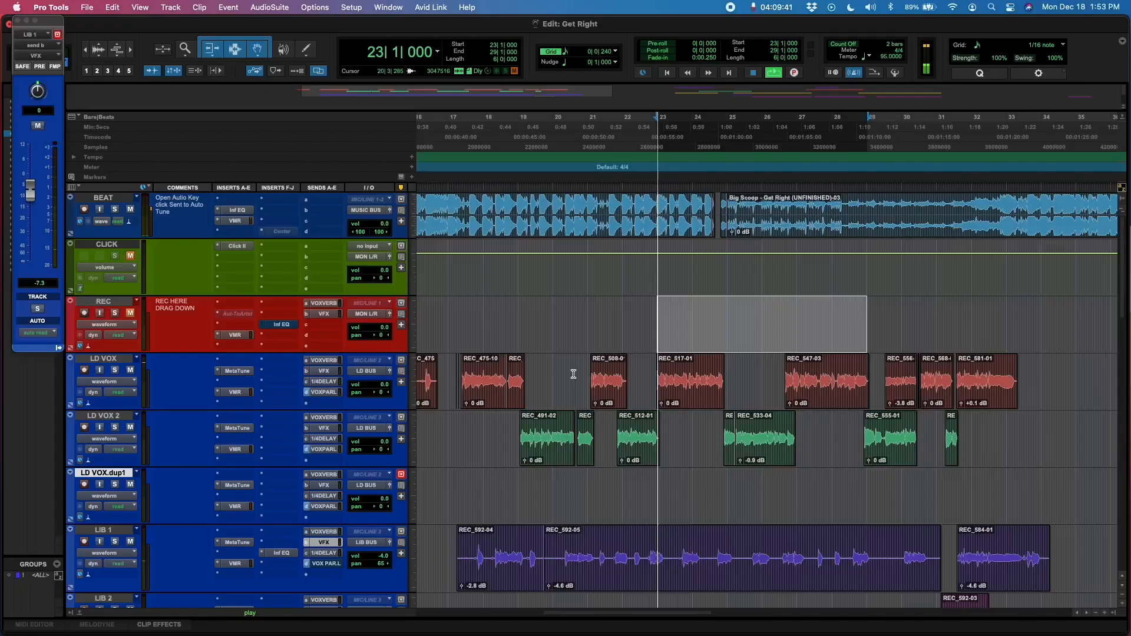
- Listen to the selected section from bar 23, and select the LD VOX clips from REC_517-01 through REC_547-03
key("space")
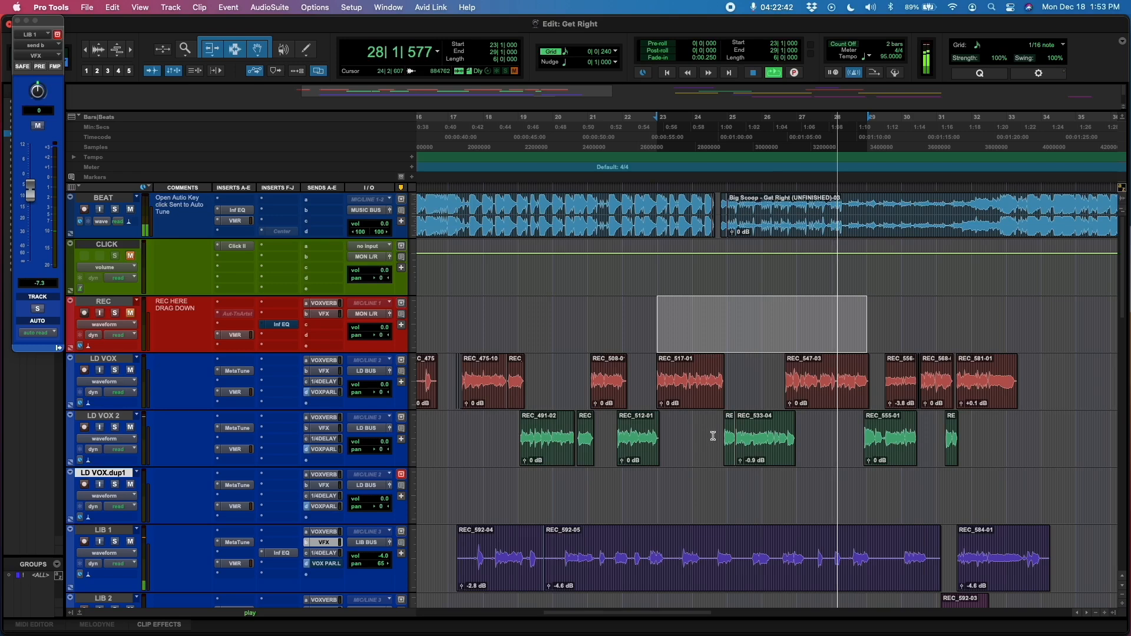
key("space")
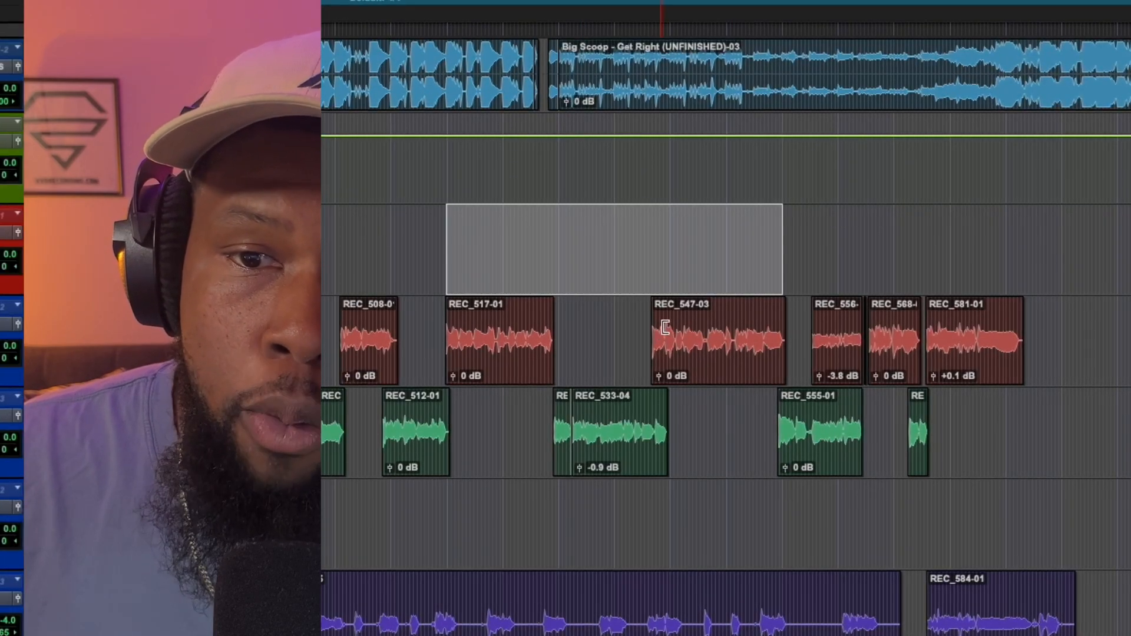
left_click_drag(665, 334, 674, 336)
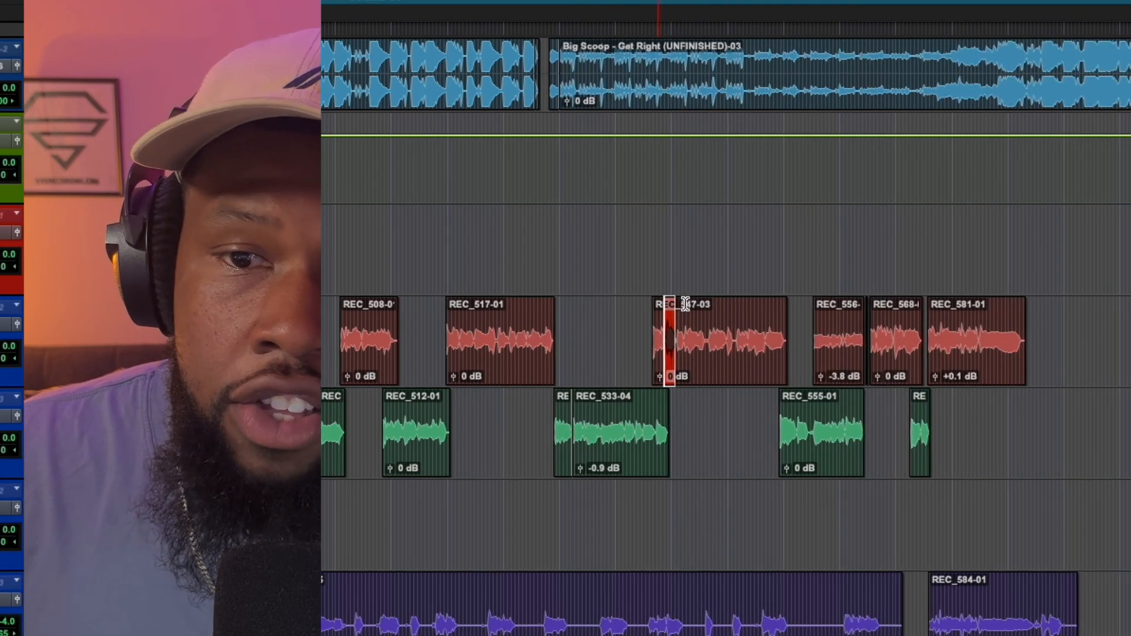
left_click(441, 321)
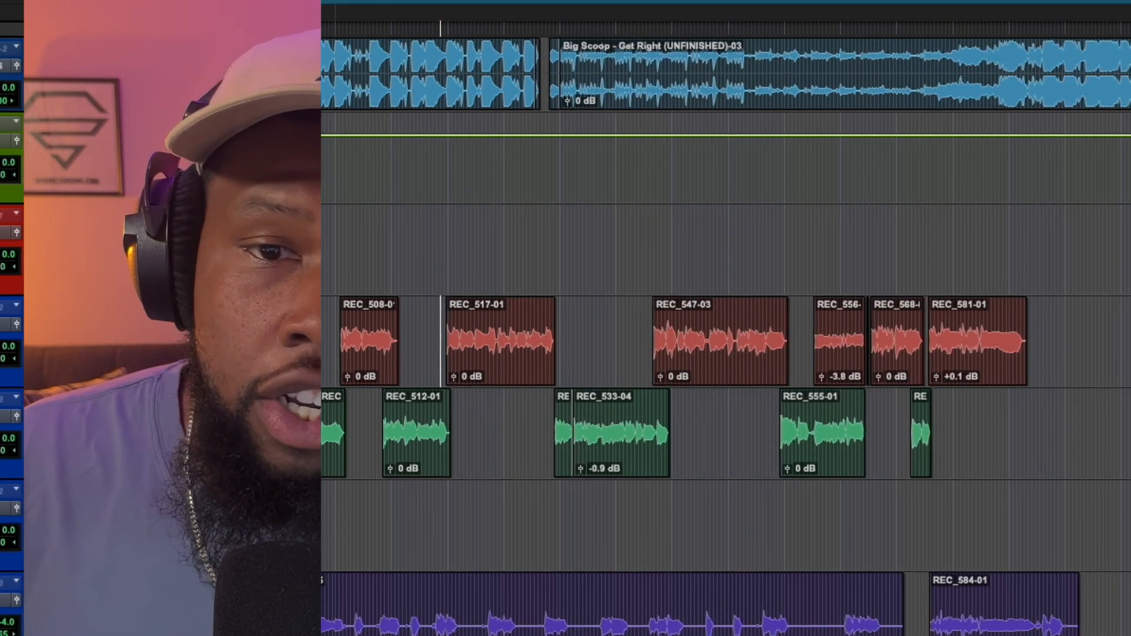
left_click(481, 380)
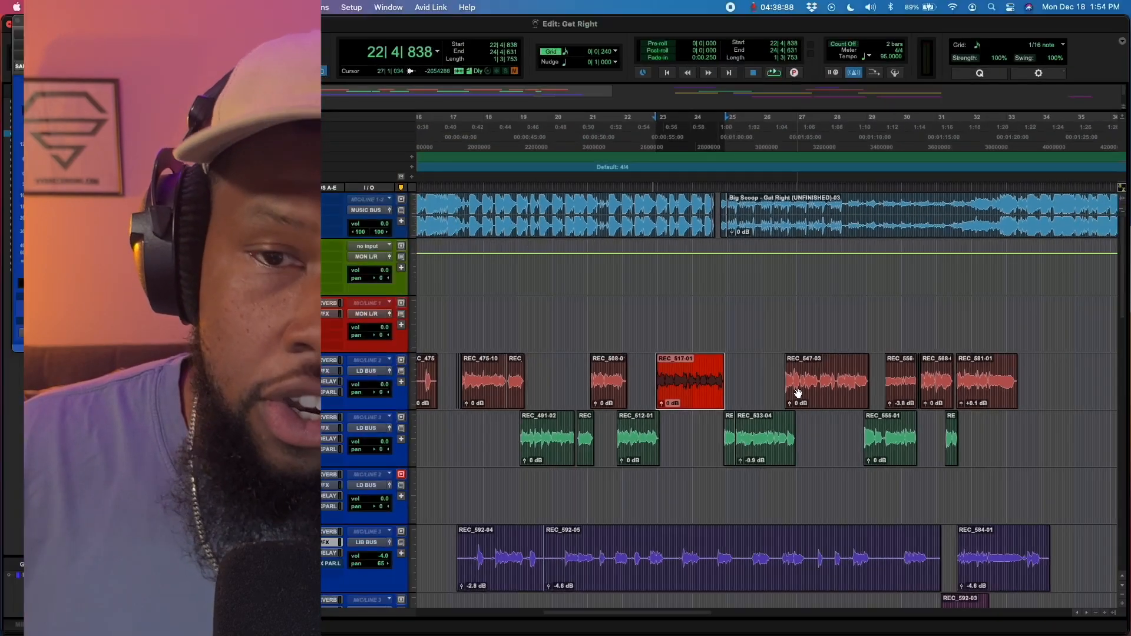
left_click(797, 393, "shift")
- Add an FG-116 Vintage compressor to the LD BUS Virtual Mix Rack and switch it to circuit 2
scroll(766, 353, "down", 3)
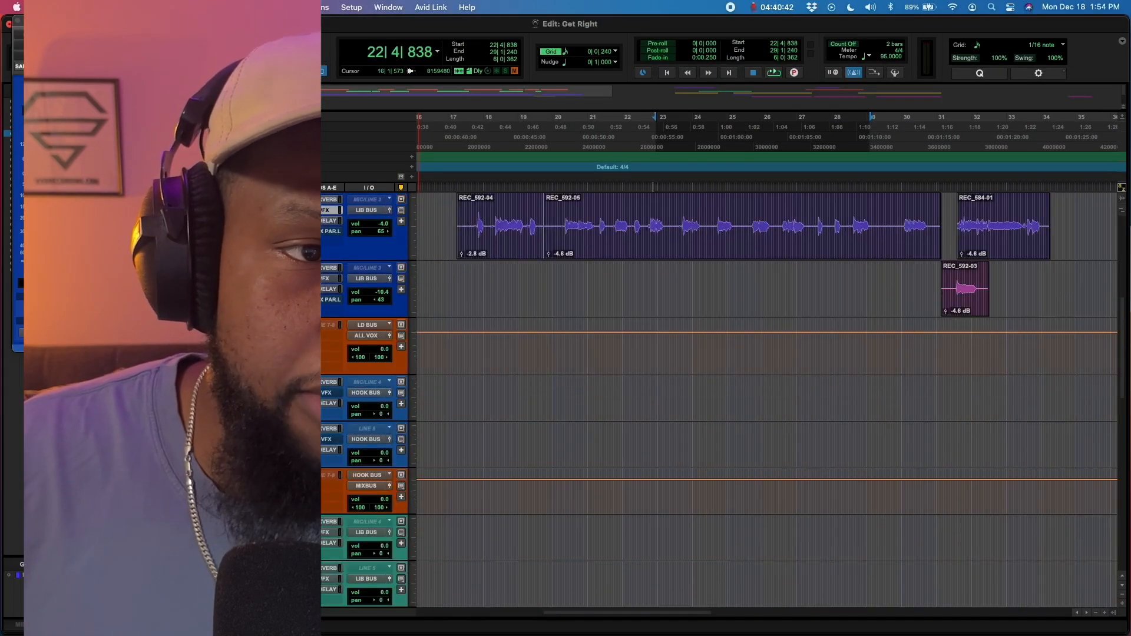
left_click(272, 325)
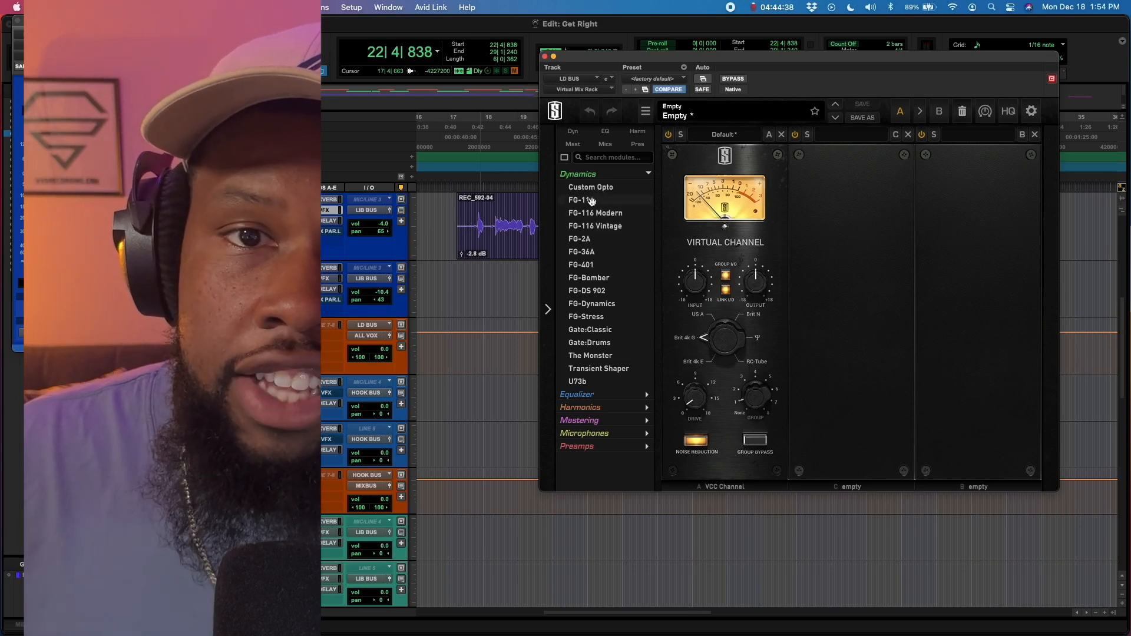
left_click(598, 229)
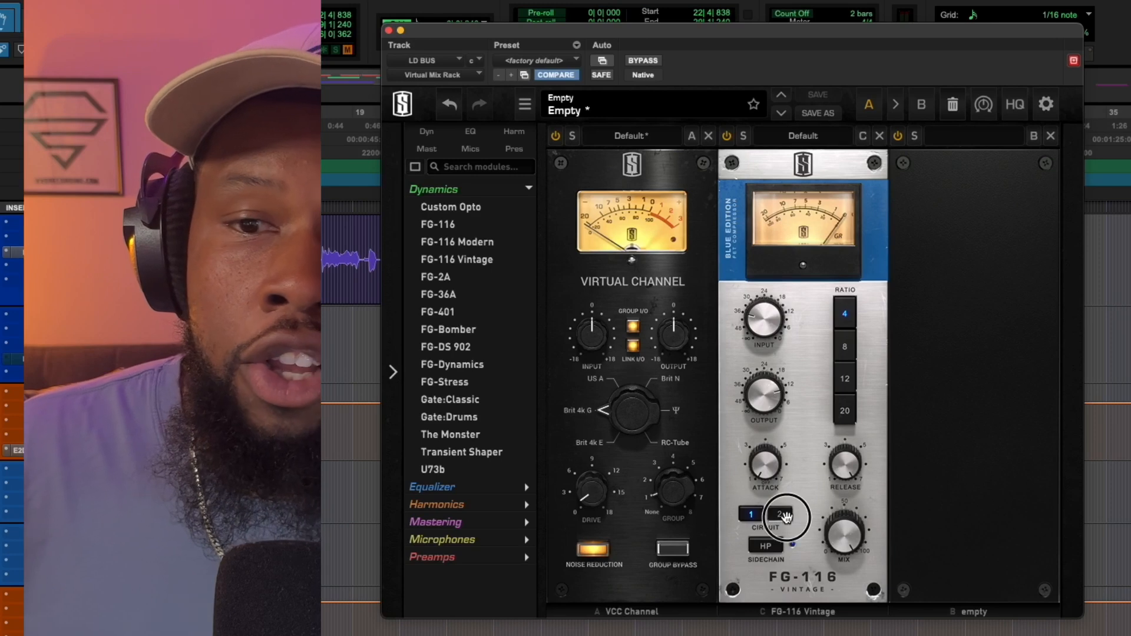
left_click(781, 515)
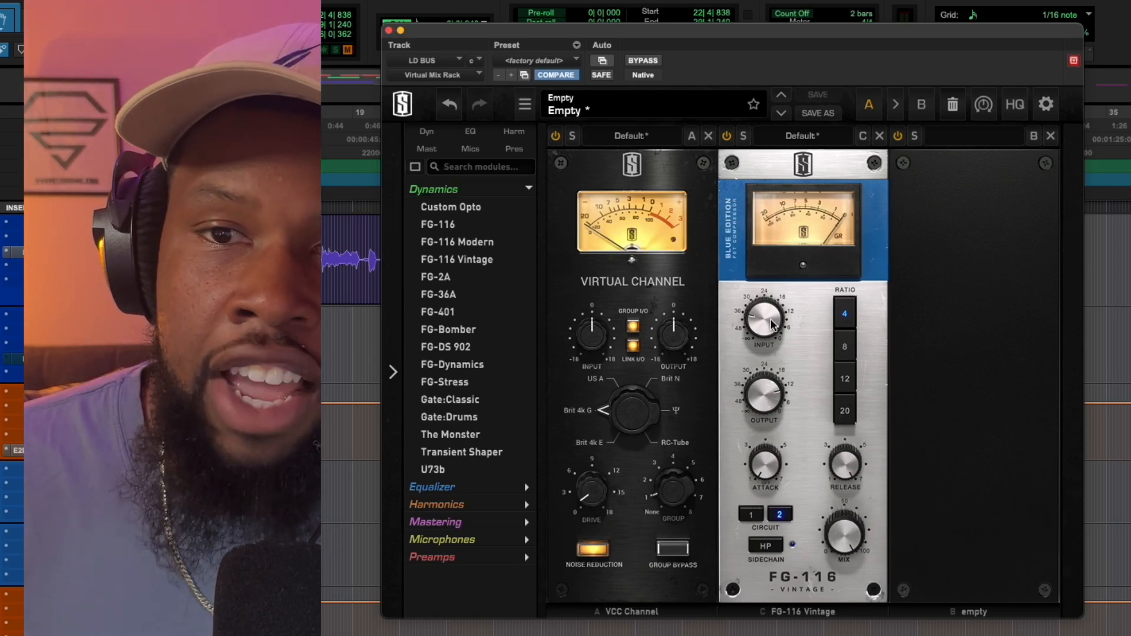
- Raise the FG-116 Vintage input slightly past the 24 mark and set its output to about -24 dB during playback
key("space")
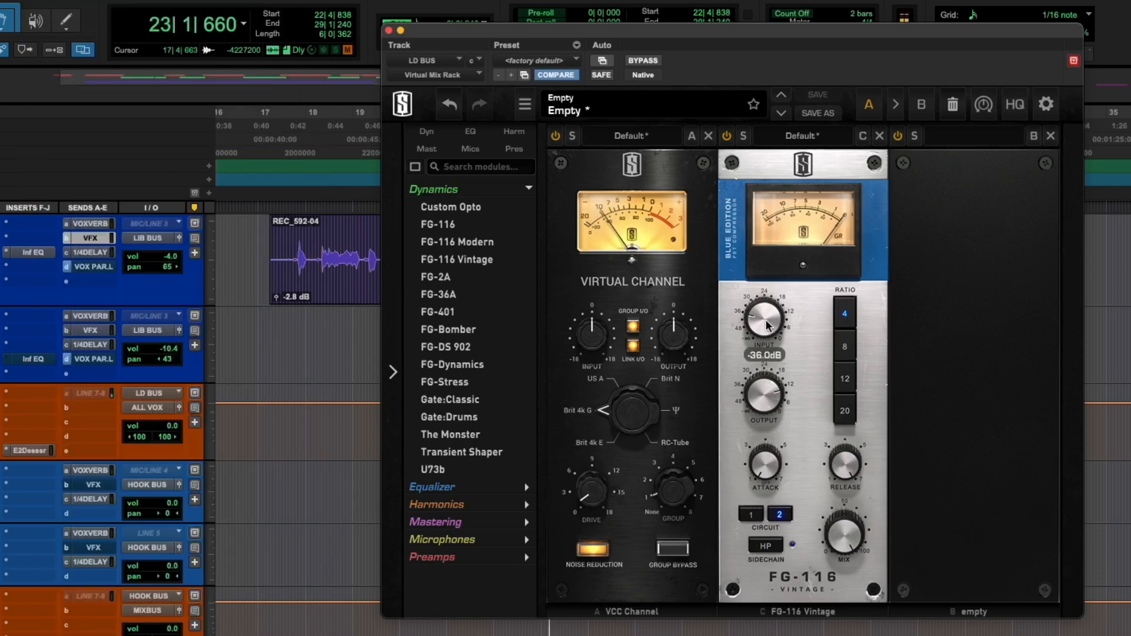
left_click_drag(767, 323, 769, 268)
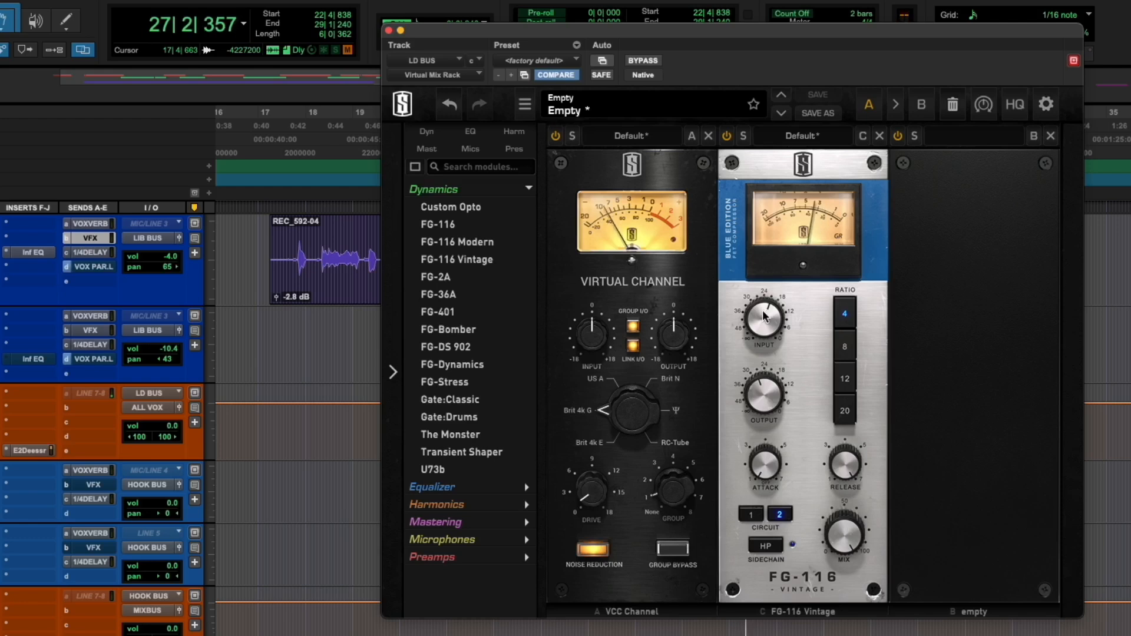
left_click_drag(764, 317, 763, 319)
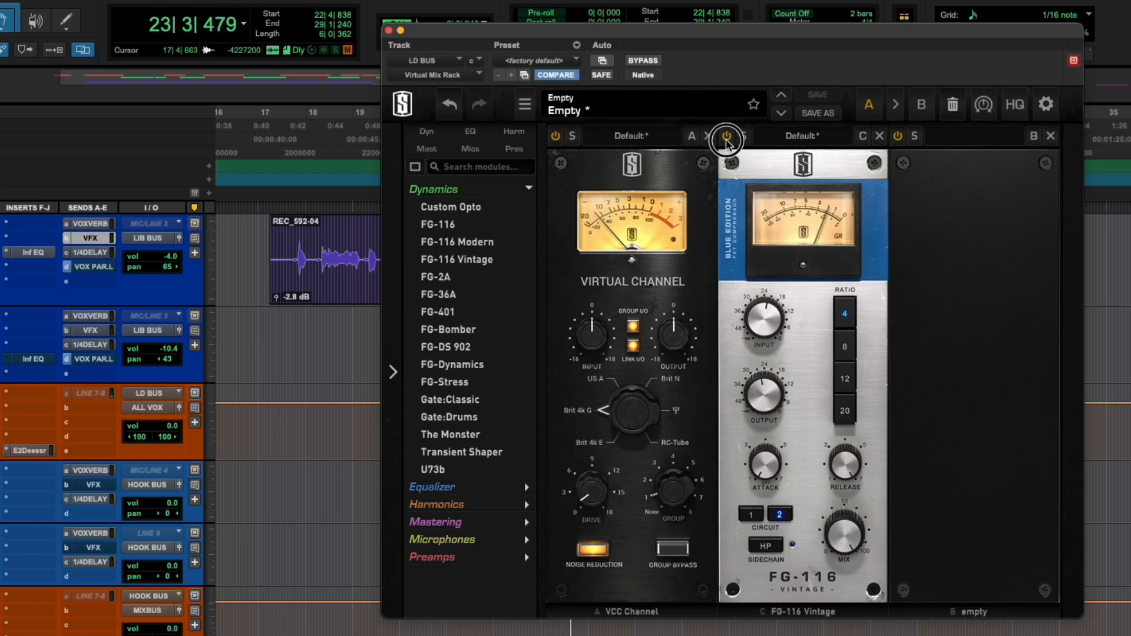
left_click_drag(767, 400, 770, 398)
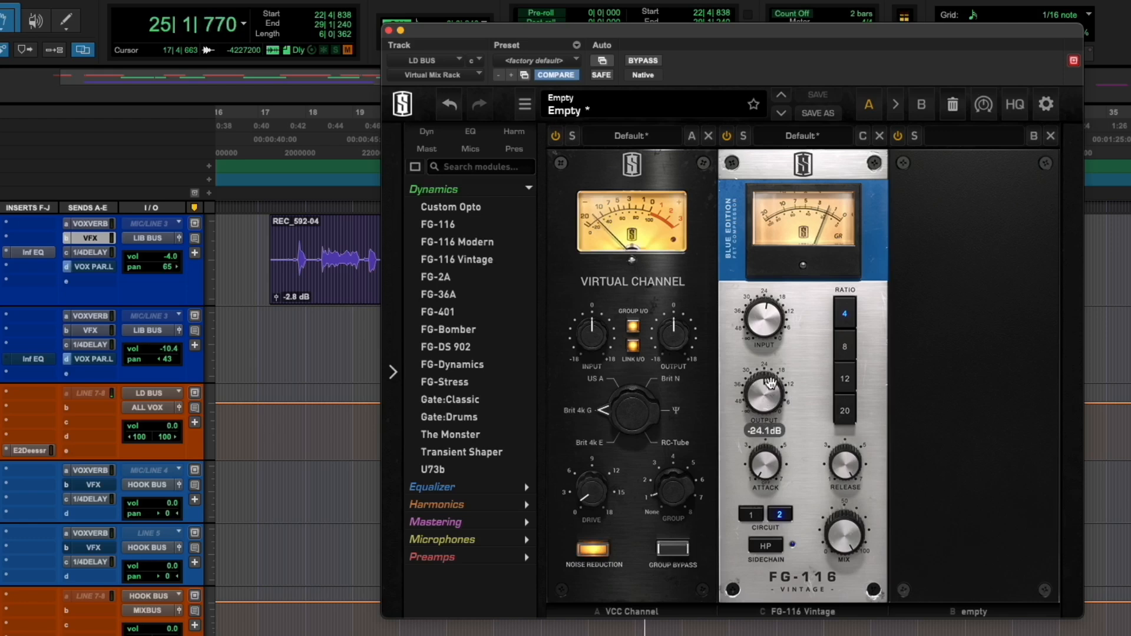
- Compare the lead vocal bus with the FG-116 Vintage compressor bypassed and active
left_click(727, 137)
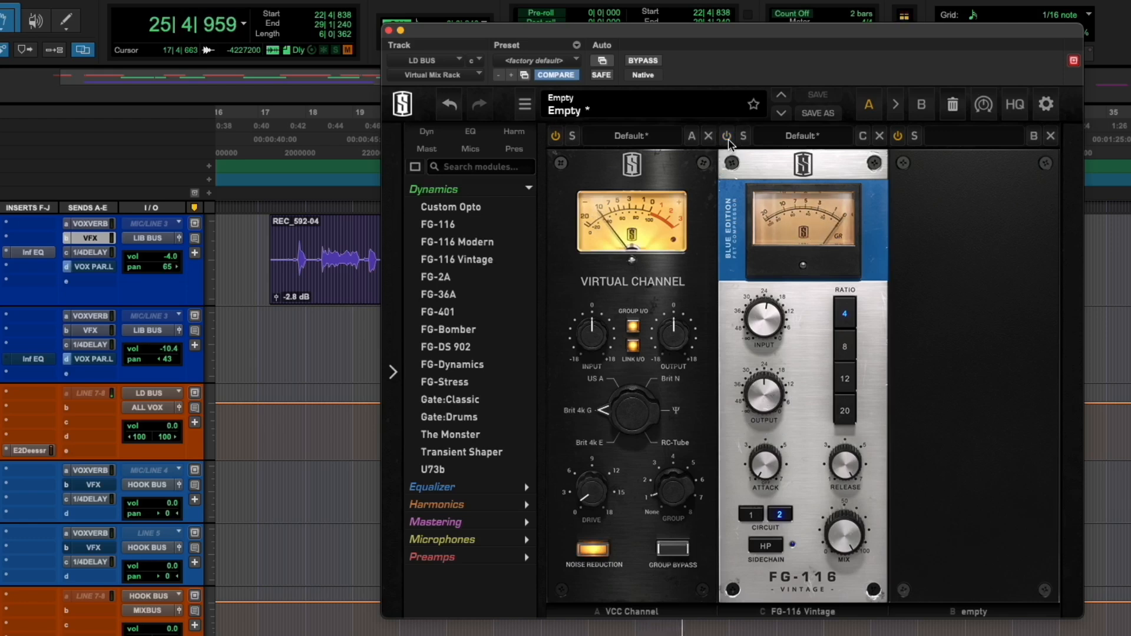
left_click(728, 138)
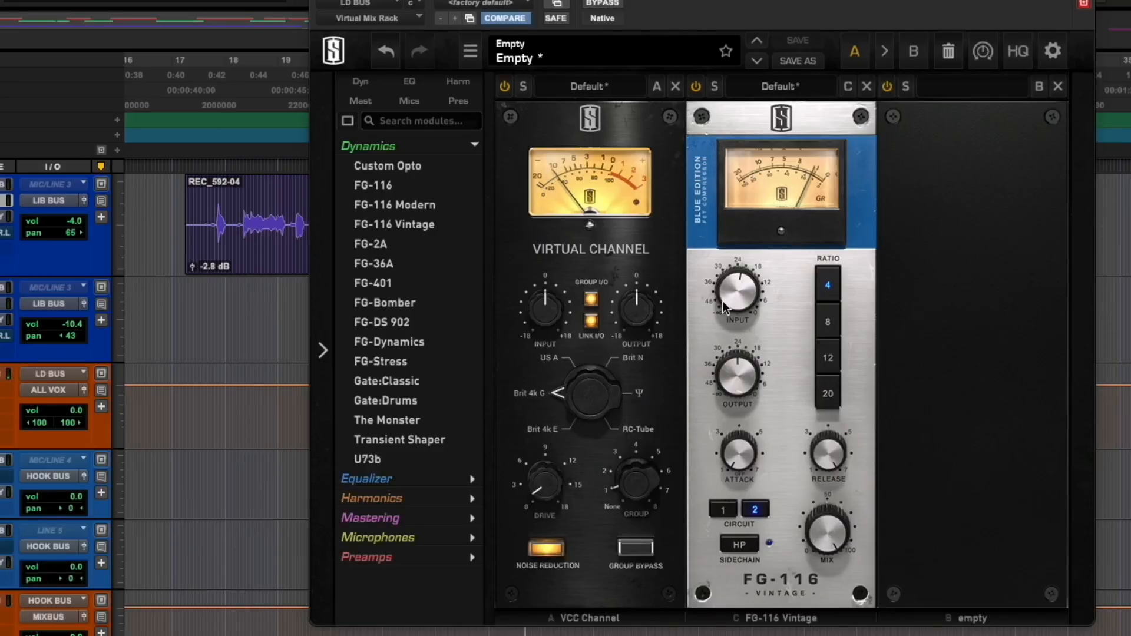
left_click(698, 86)
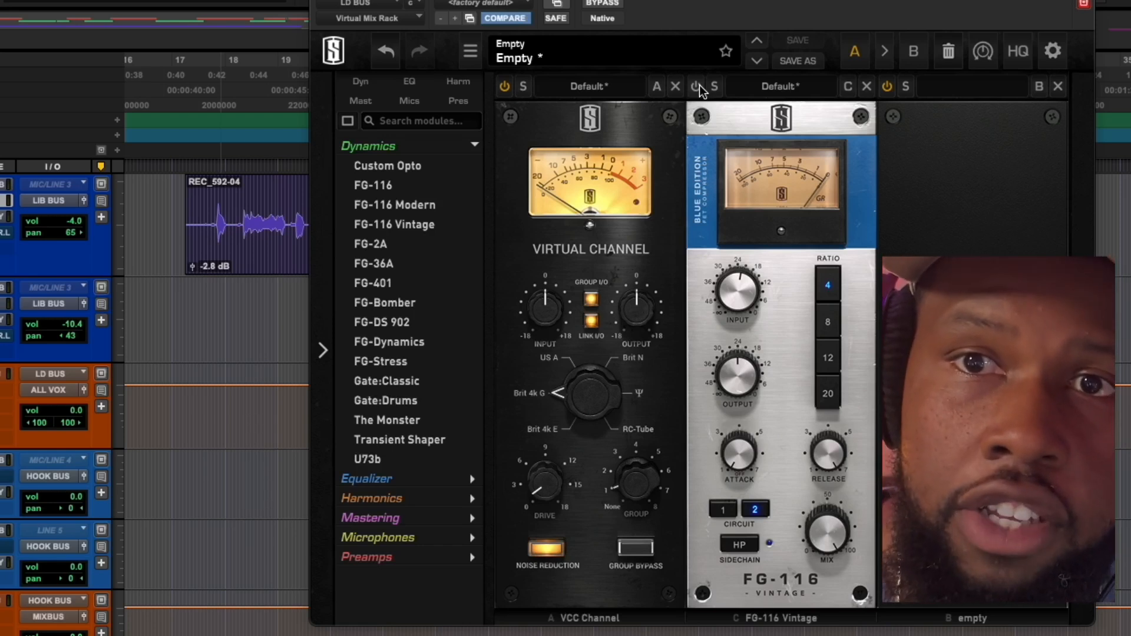
left_click(697, 86)
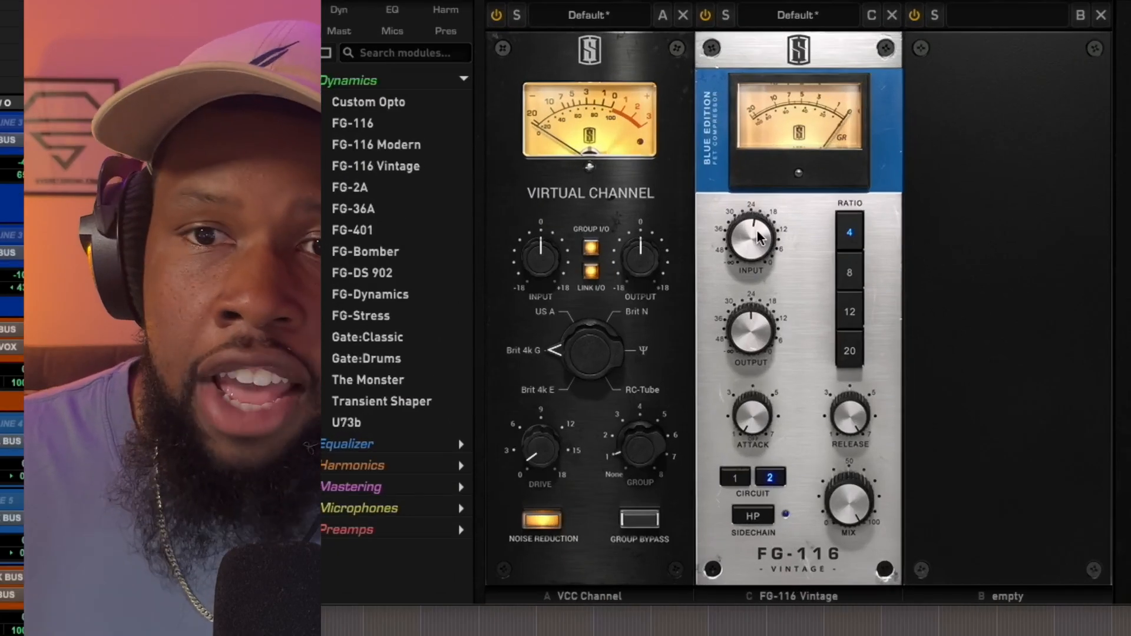
- Fine-tune the FG-116 Vintage compressor's input and release, and bypass the module
left_click(827, 270)
left_click_drag(758, 238, 757, 242)
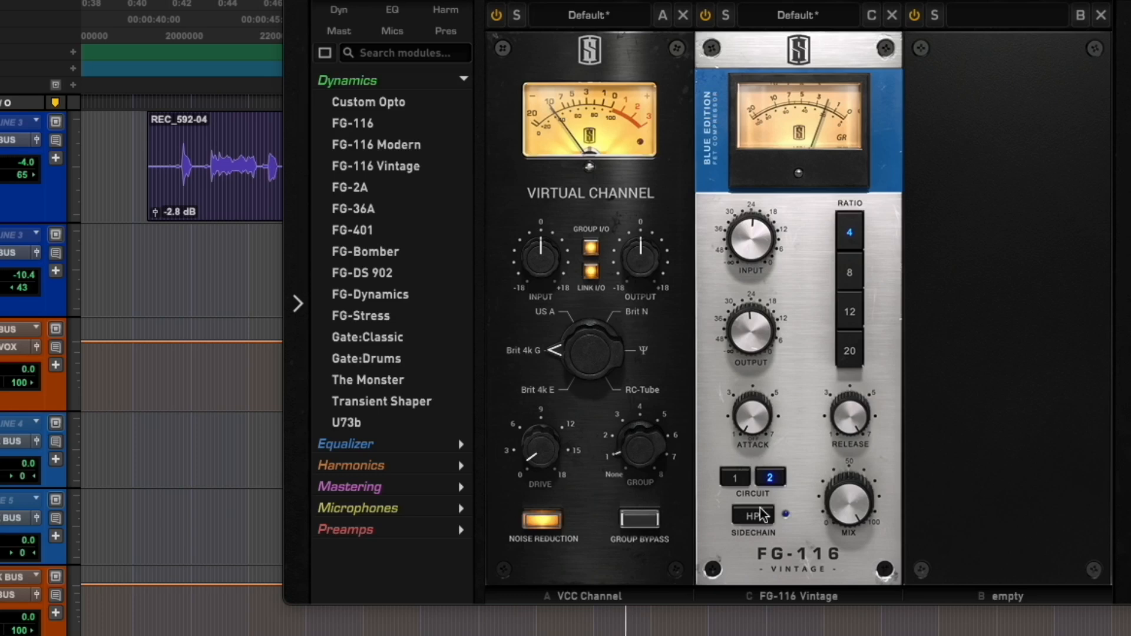
left_click_drag(852, 413, 863, 387)
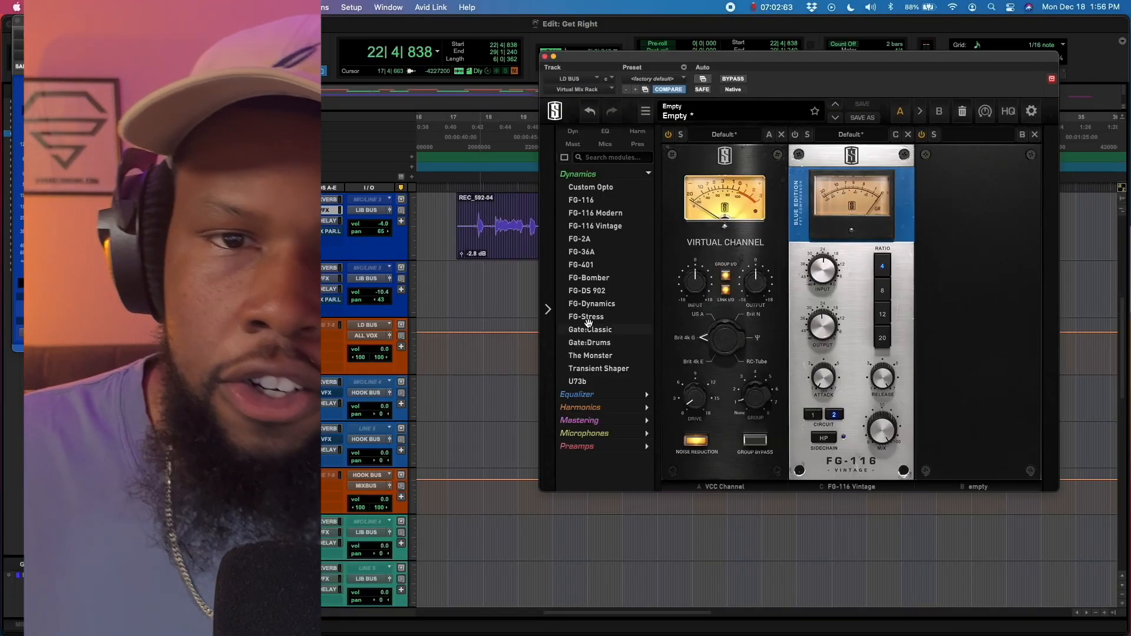
- Insert an FG-Stress compressor between VCC Channel and FG-116 Vintage, adjusting its attack, input and output with release at about 1.10
left_click_drag(589, 317, 913, 208)
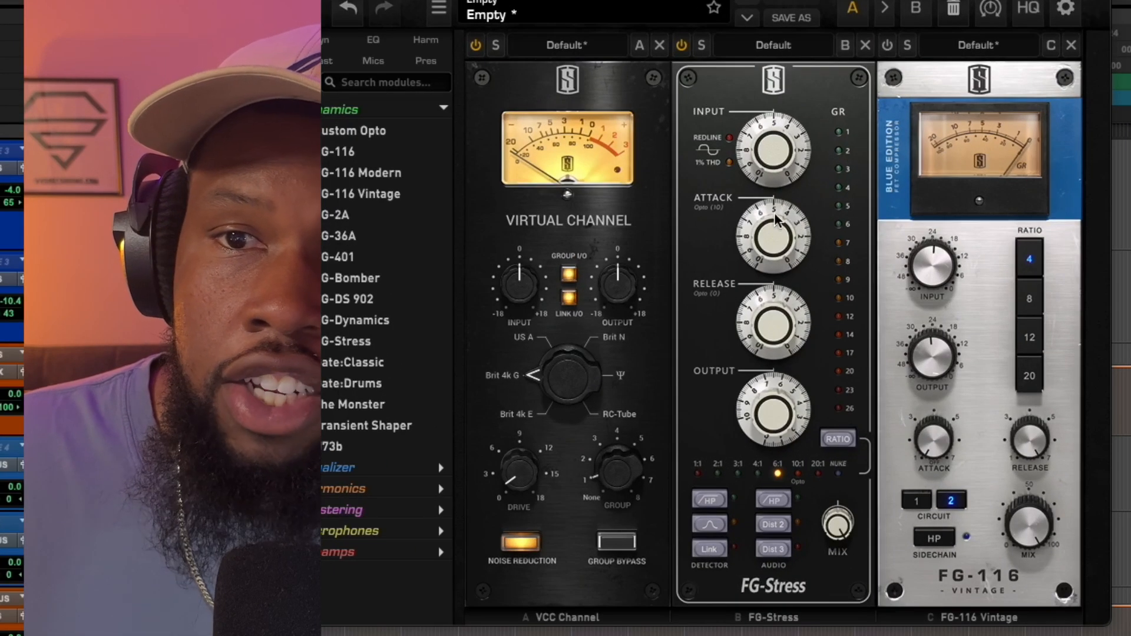
left_click_drag(775, 220, 775, 291)
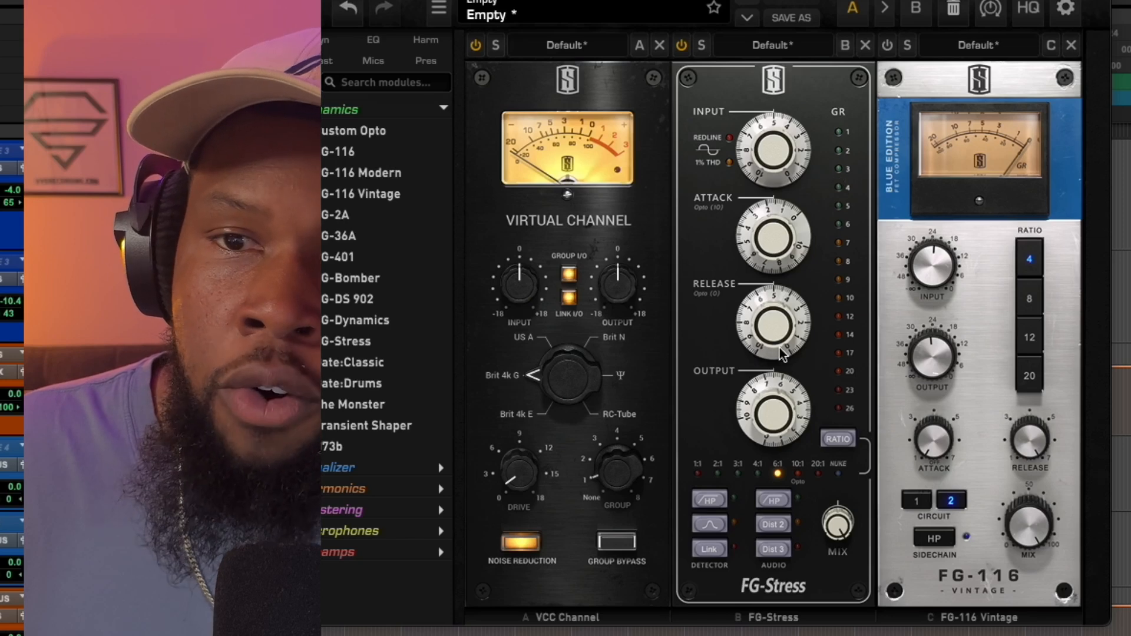
left_click_drag(772, 345, 762, 409)
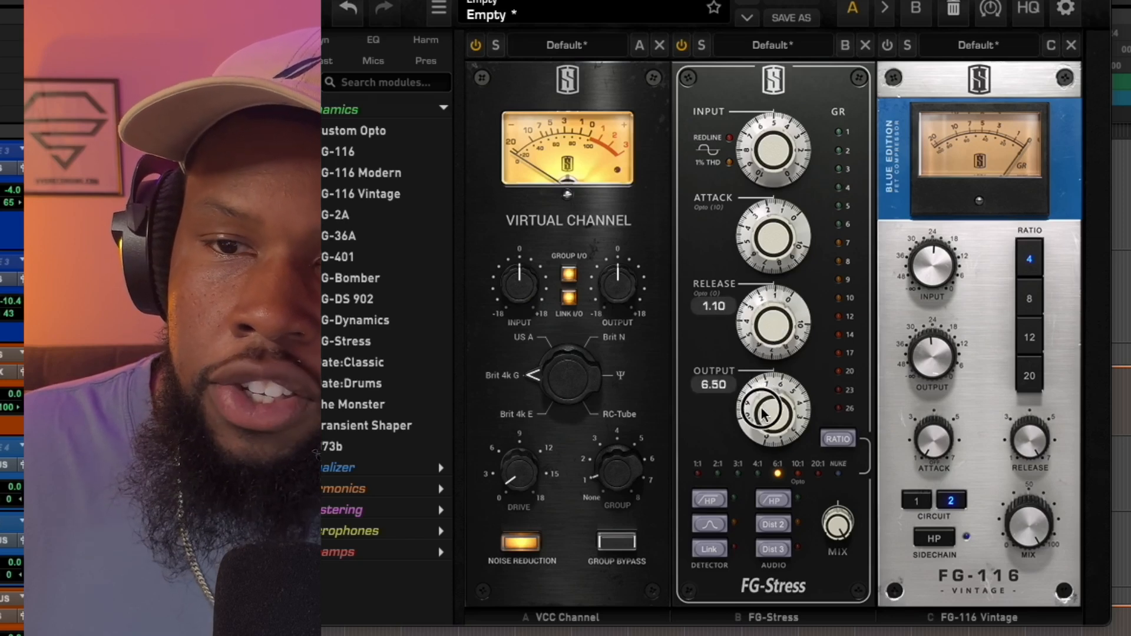
left_click_drag(780, 151, 778, 158)
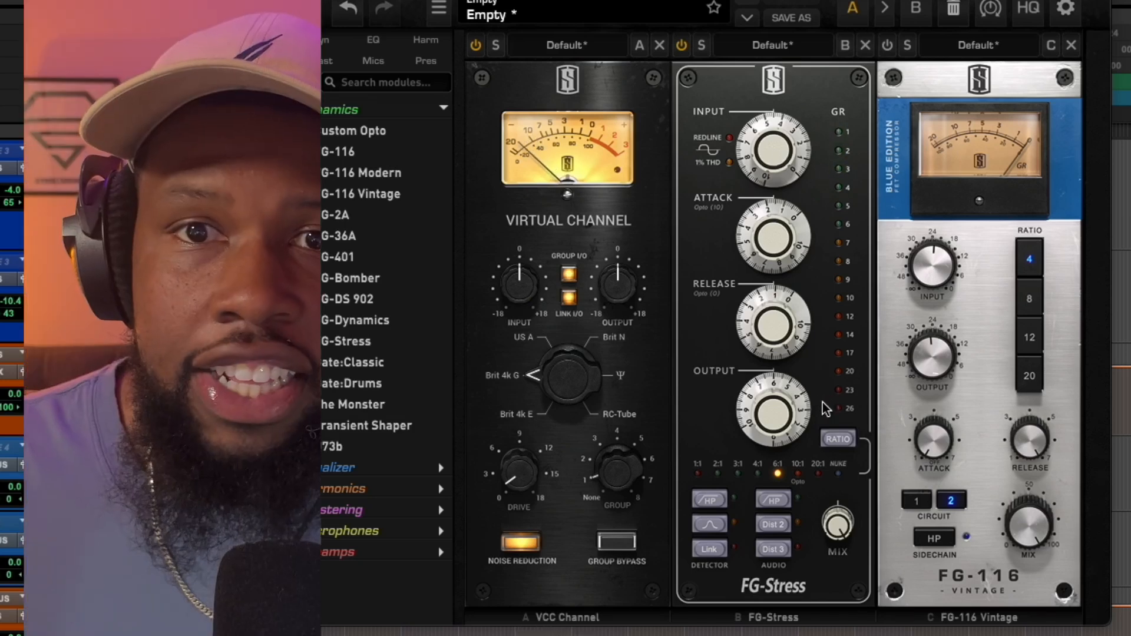
mouse_move(766, 246)
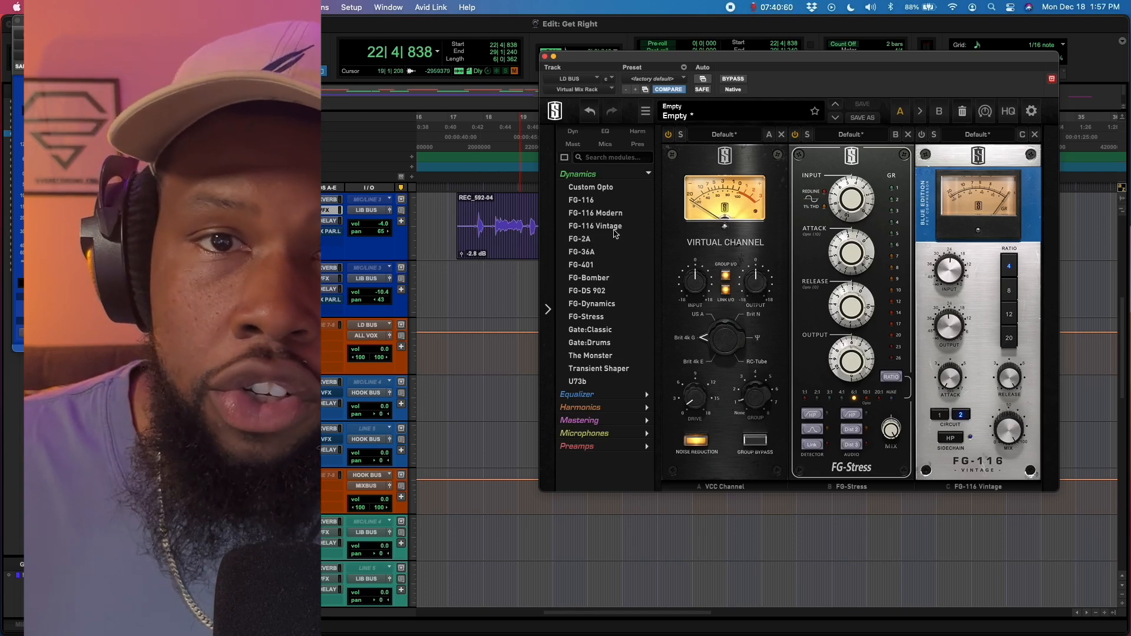
- Insert an FG-A equalizer between FG-Stress and FG-116 Vintage, and play the lead vocal
left_click(632, 176)
left_click(608, 189)
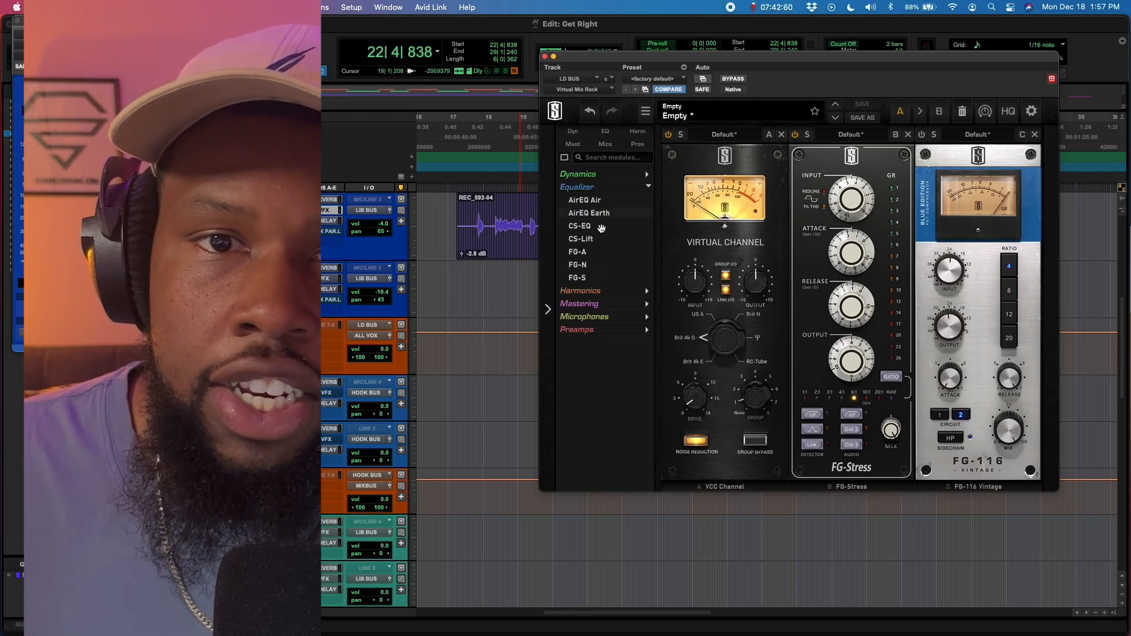
left_click(579, 252)
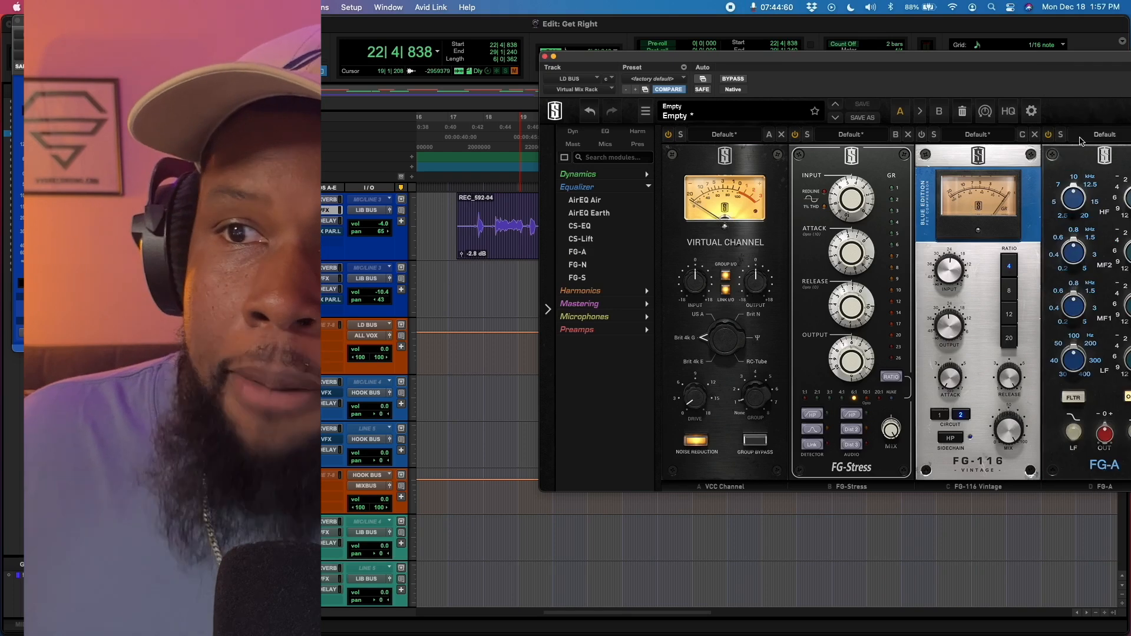
left_click_drag(1058, 161, 943, 161)
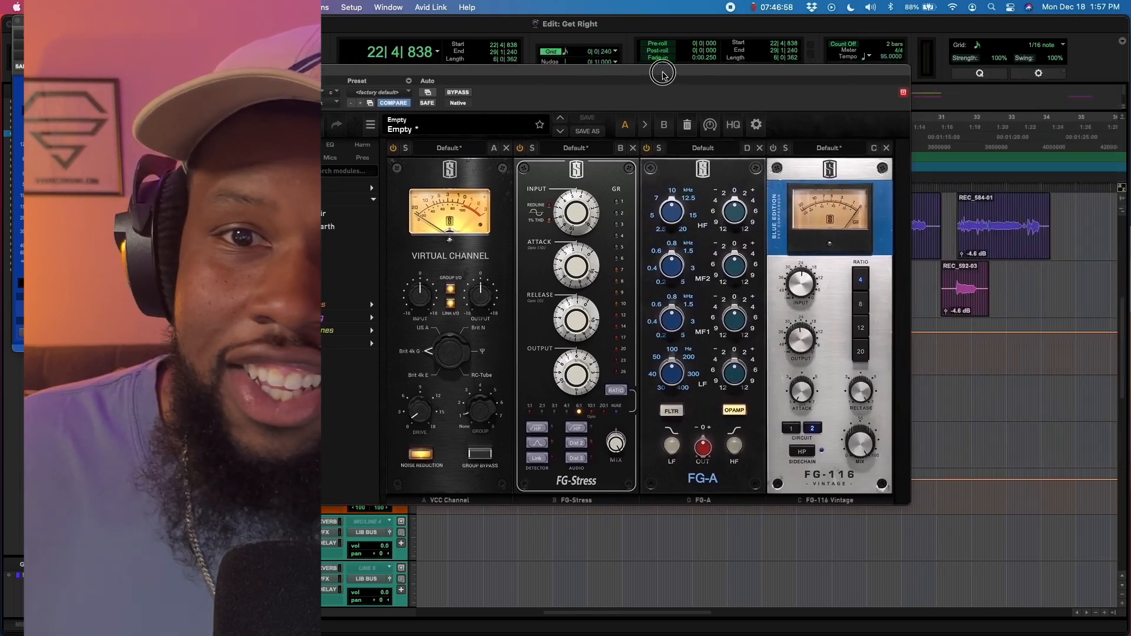
key("space")
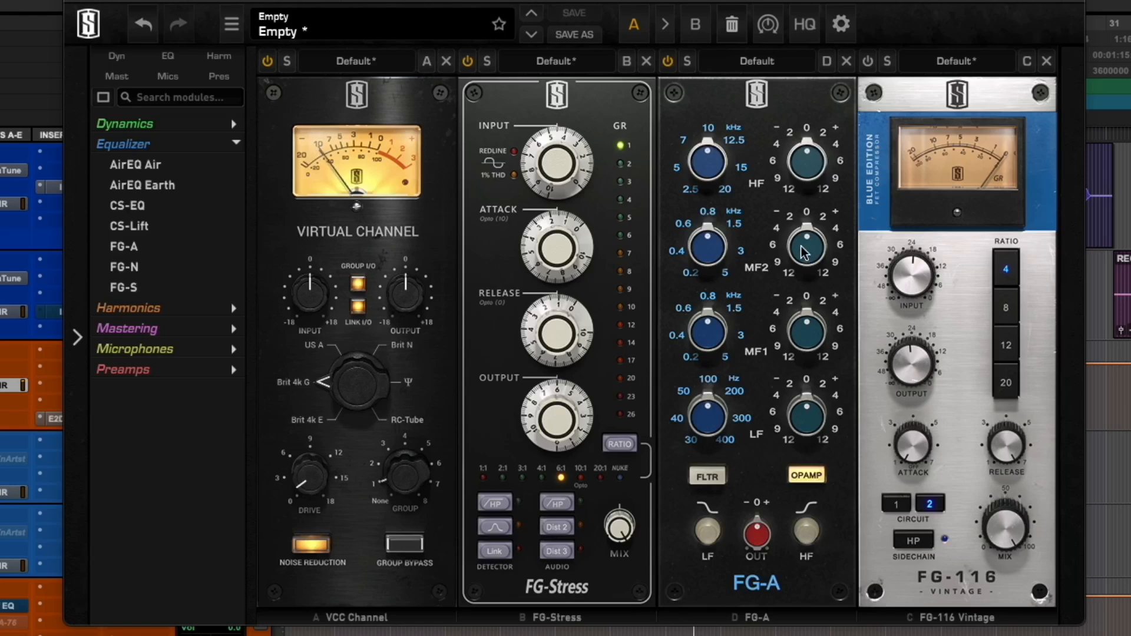
- Sweep a boosted MF2 band on the FG-A to about 1.5 kHz, and cut it by 2 dB
left_click_drag(794, 249, 799, 96)
left_click_drag(705, 234, 709, 190)
left_click_drag(711, 258, 713, 223)
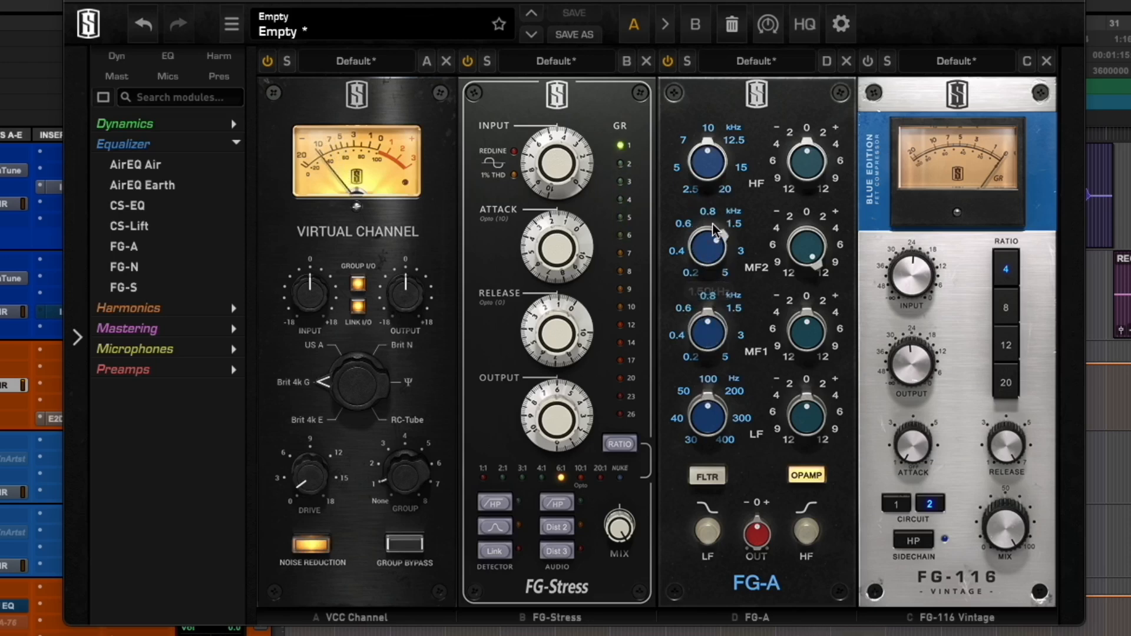
left_click_drag(809, 248, 791, 367)
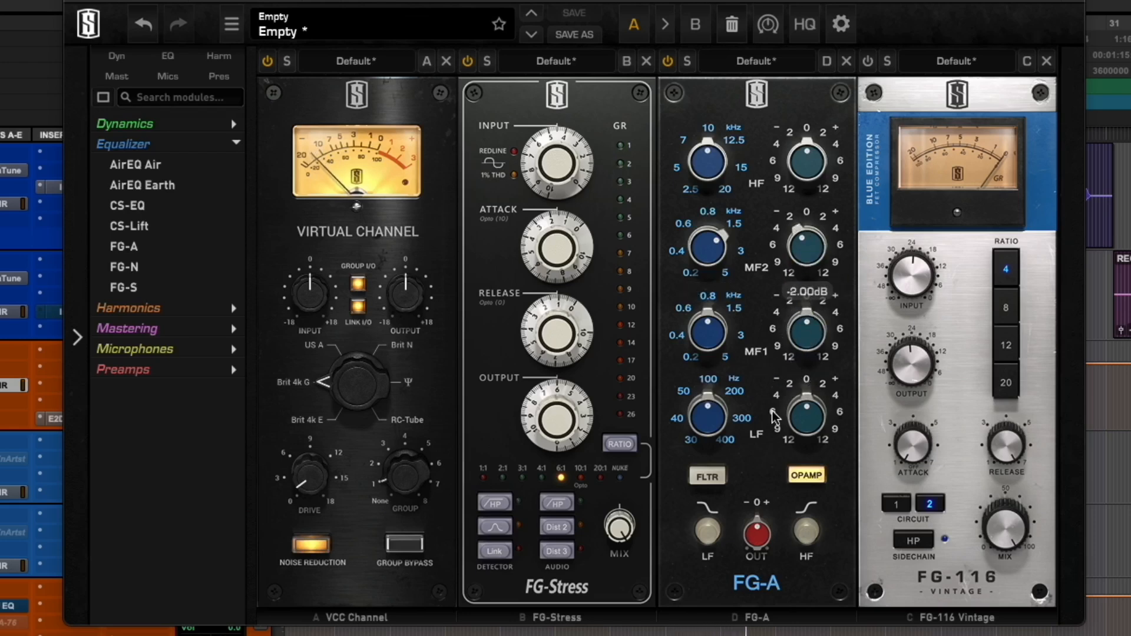
- Sweep a boosted LF band on the FG-A to 300 Hz, and cut it by about 2 dB
mouse_move(785, 403)
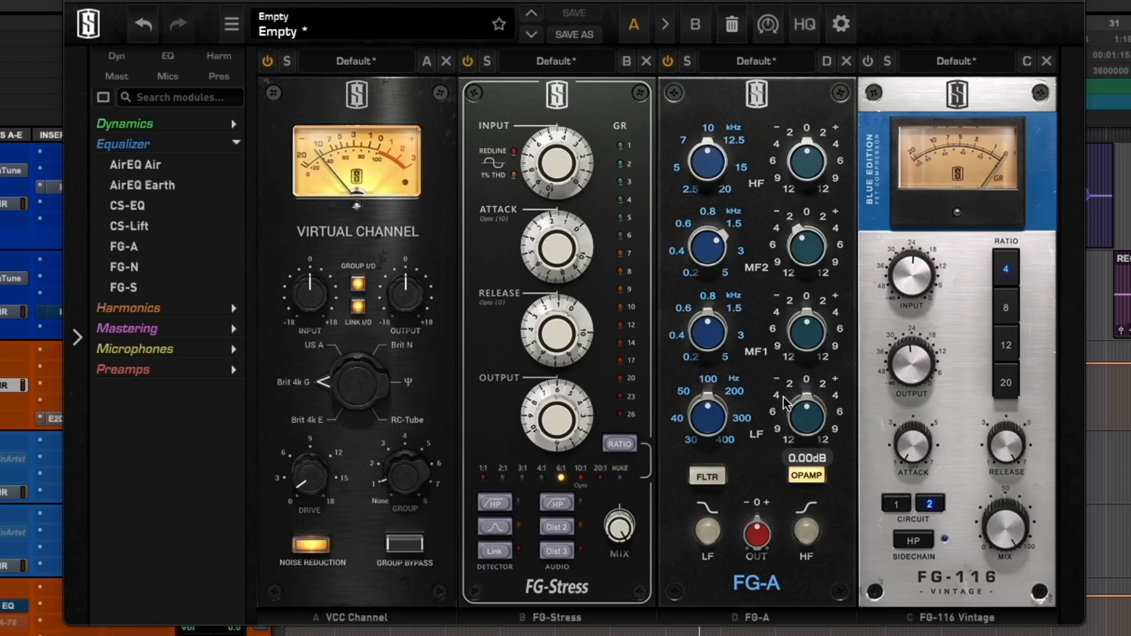
left_click_drag(718, 415, 733, 371)
left_click_drag(799, 419, 783, 189)
scroll(738, 423, "up", 1)
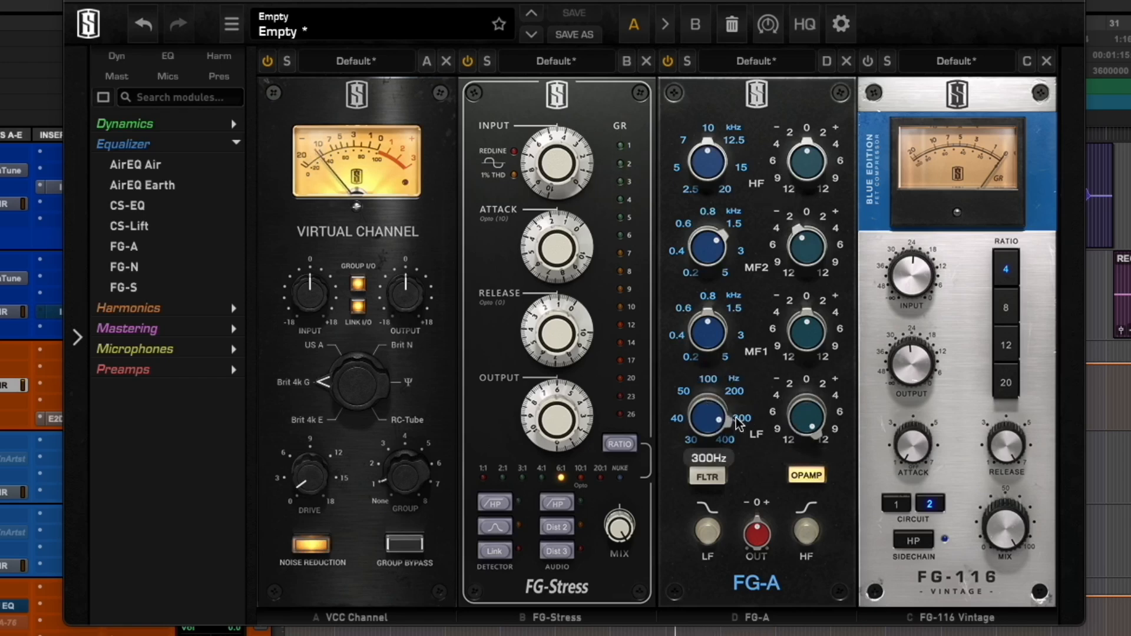
scroll(741, 404, "down", 1)
scroll(742, 422, "up", 1)
left_click_drag(789, 389, 753, 524)
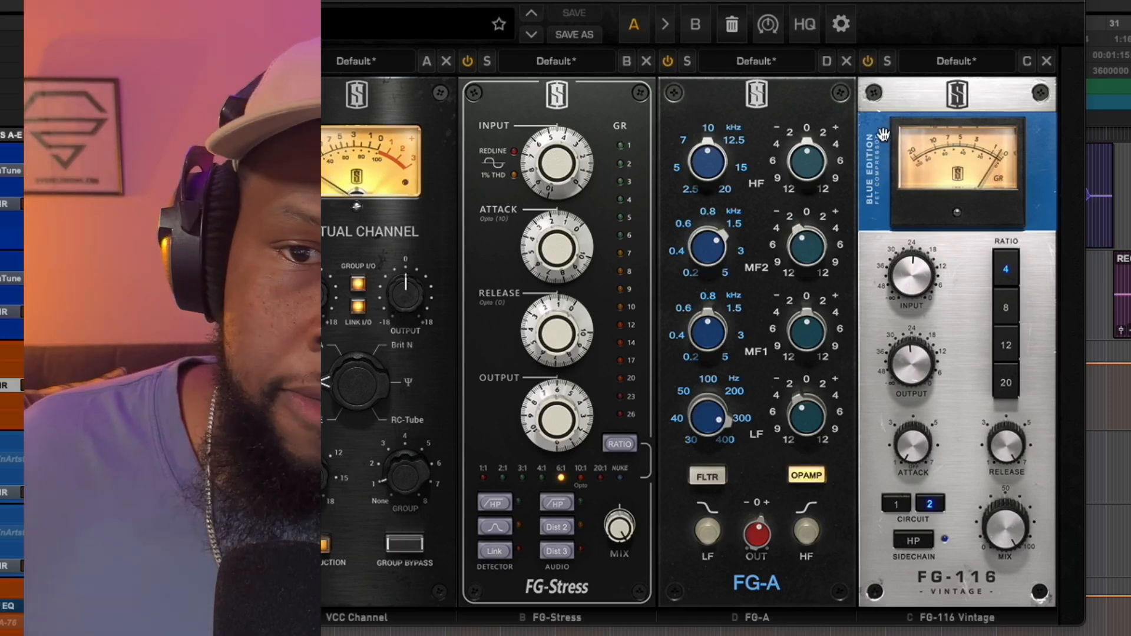
- Fine-tune the FG-116 Vintage input and output, and compare the vocal with the module bypassed and active
mouse_move(918, 283)
left_mouse_down()
mouse_move(920, 269)
mouse_move(922, 287)
left_mouse_up()
left_click_drag(912, 377, 913, 367)
left_click(868, 62)
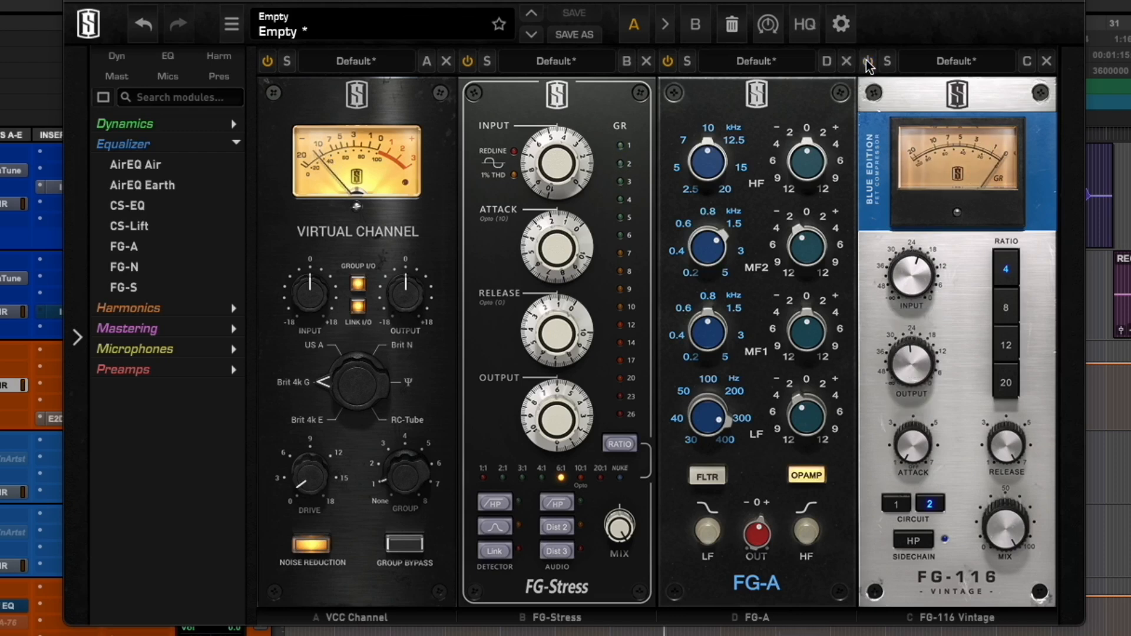
left_click(868, 62)
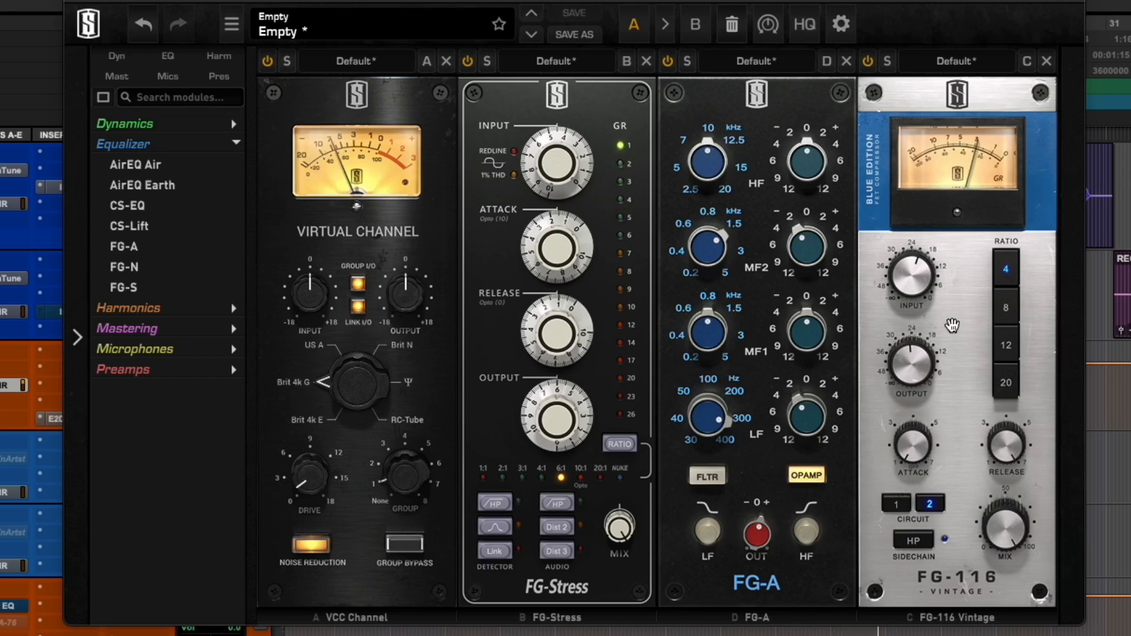
- Try a 4 dB cut and a lower frequency on the FG-A's LF band, and return it to 300 Hz and about -2 dB
left_click_drag(783, 422, 806, 441)
left_click_drag(720, 427, 707, 452)
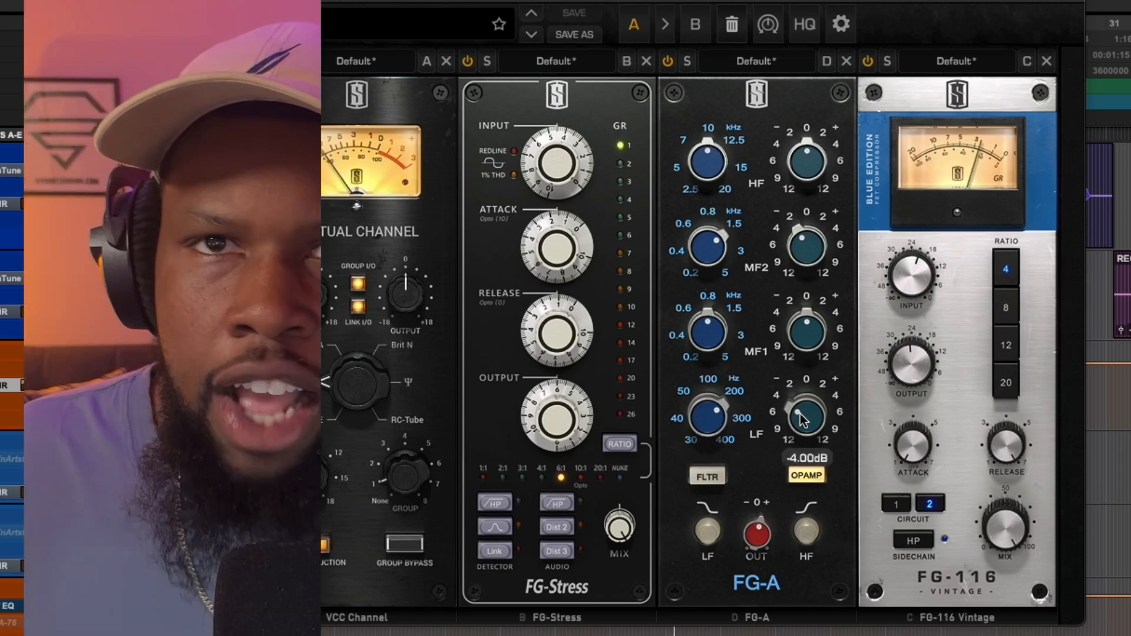
left_click_drag(715, 417, 715, 394)
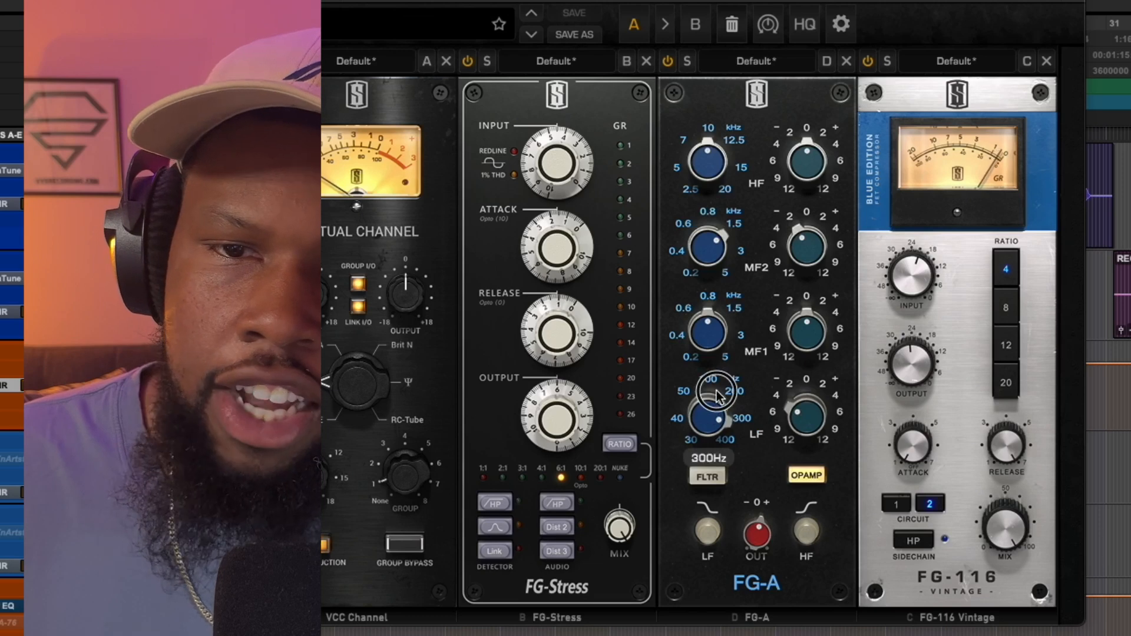
left_click_drag(805, 419, 805, 397)
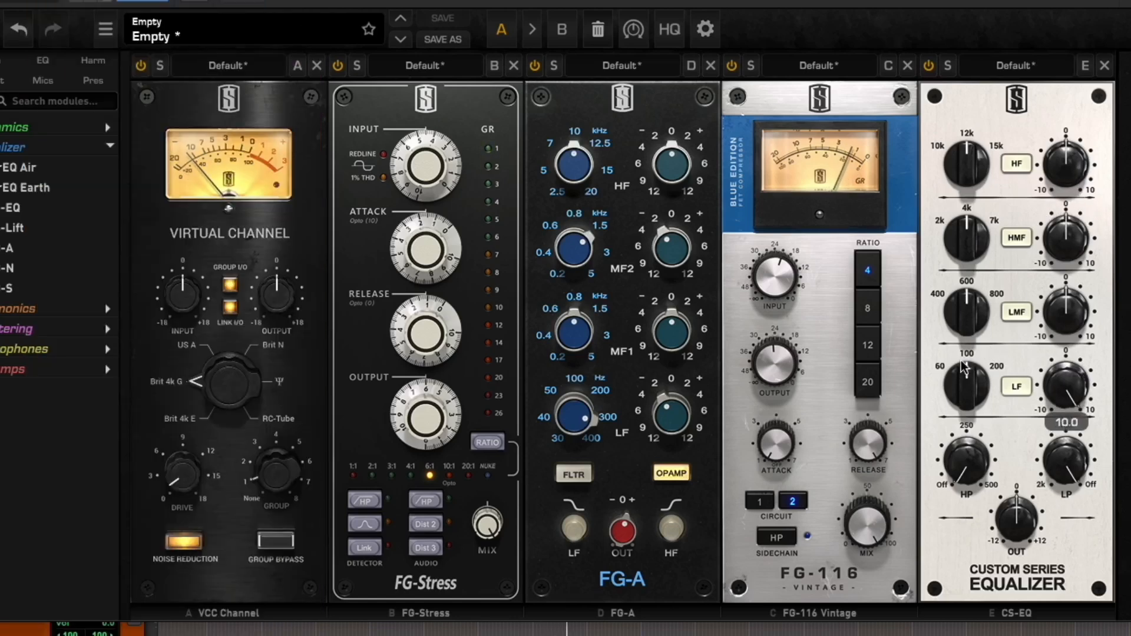
- Sweep the boosted LF band of the CS-EQ during playback, and reset the band's gain to 0
left_click_drag(966, 383, 972, 345)
left_click_drag(972, 392, 974, 449)
left_click_drag(1062, 400, 1064, 396)
double_click(1067, 355)
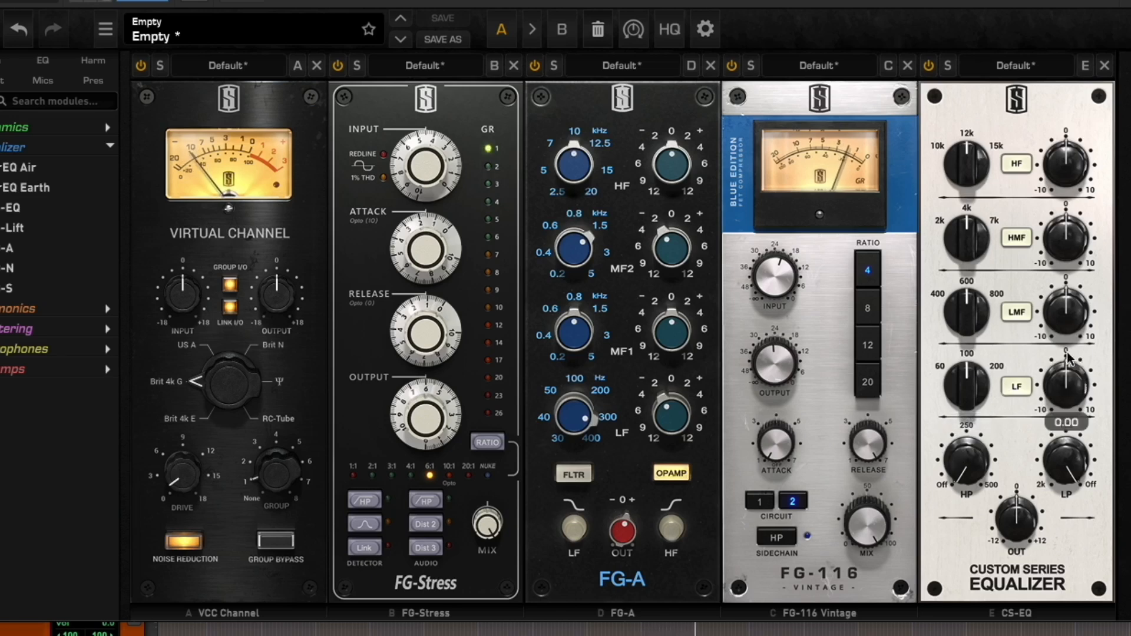
- Cut the CS-EQ's LMF band slightly at 600, and lower the HMF frequency toward 2k with a slight cut
left_click_drag(1059, 307, 1059, 428)
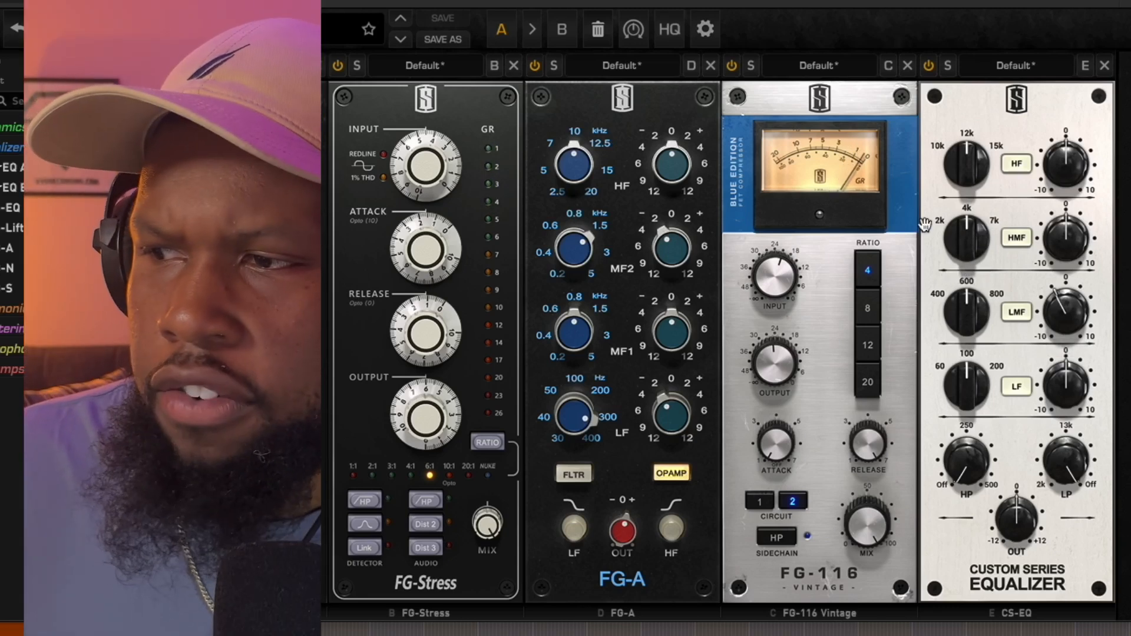
left_click_drag(951, 238, 959, 316)
left_click_drag(1067, 237, 1070, 256)
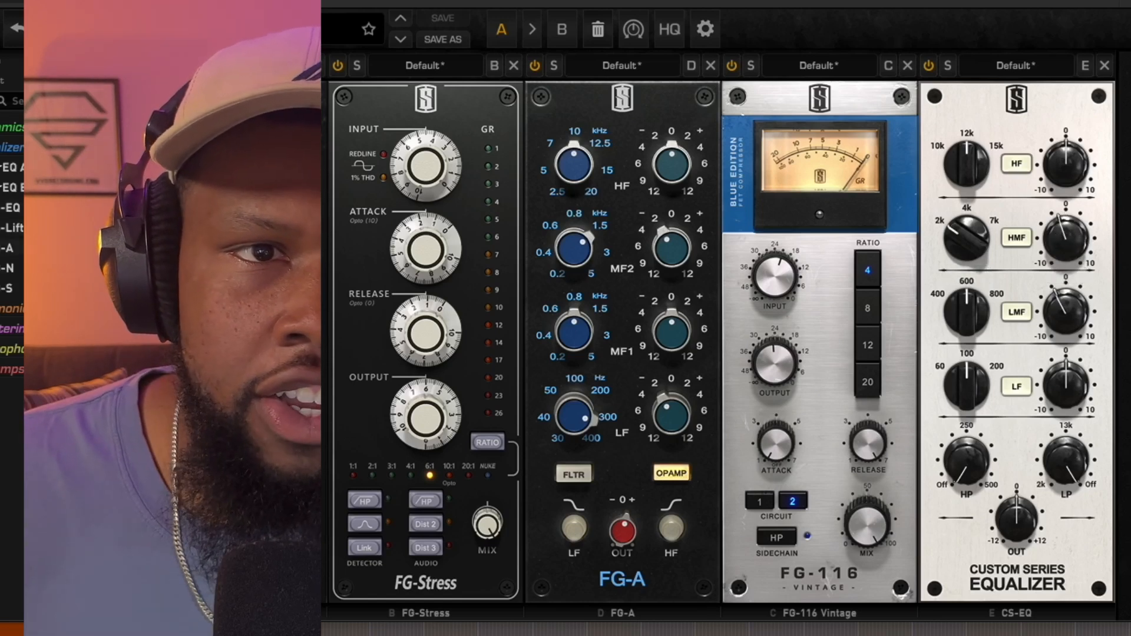
- Add an AirEQ Air module after the CS-EQ with a slight Air boost, and raise the CS-EQ output slightly
double_click(26, 167)
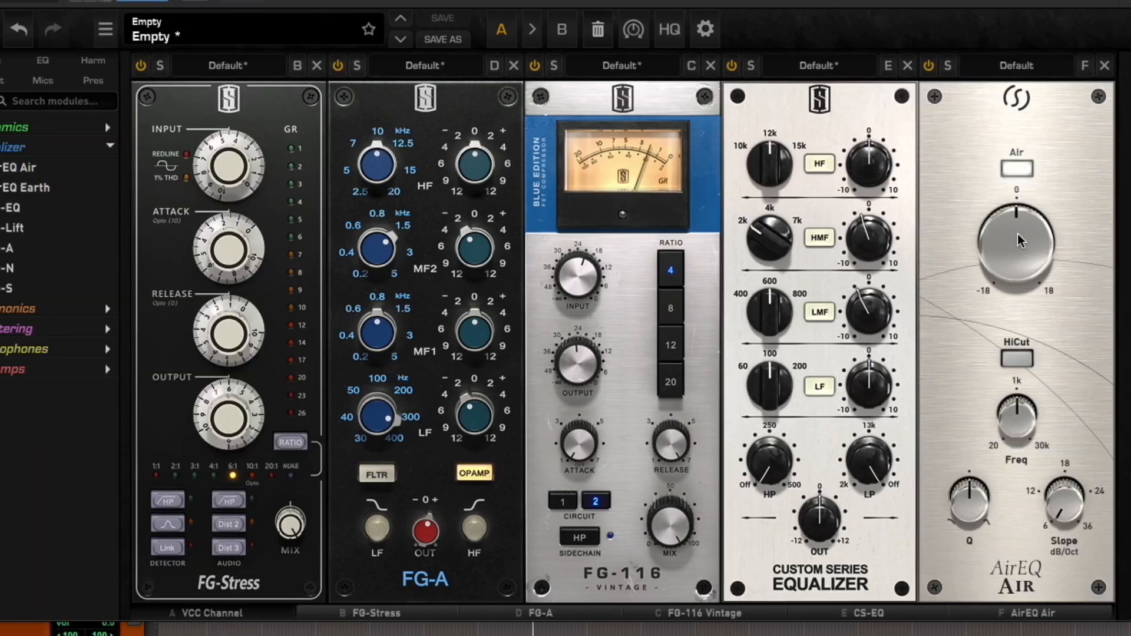
left_click_drag(1018, 241, 1018, 233)
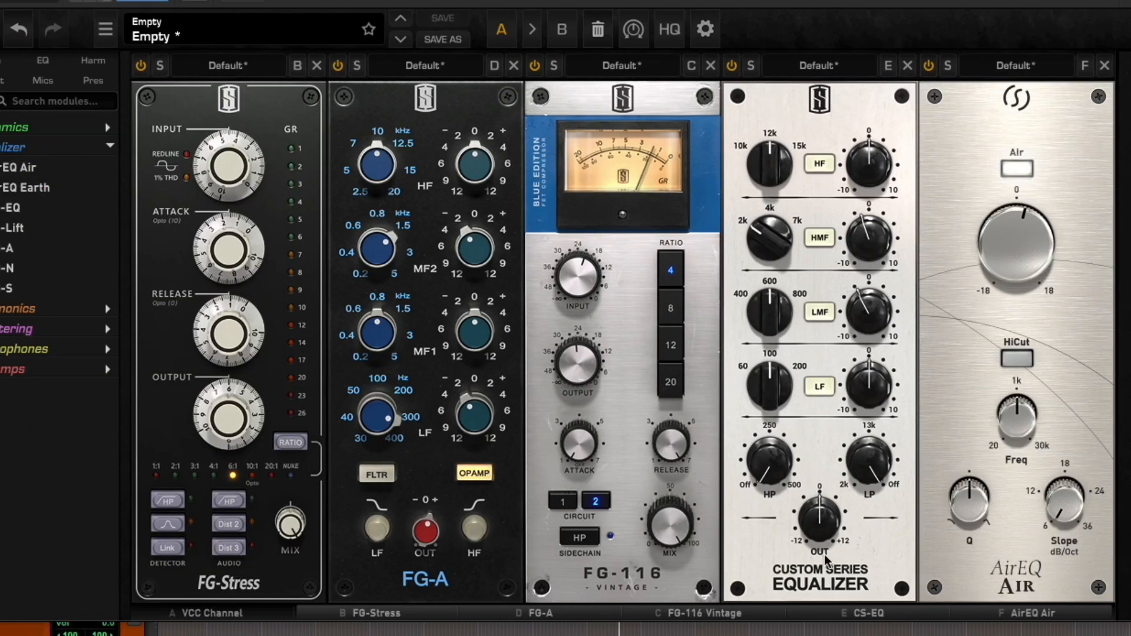
left_click_drag(822, 520, 823, 512)
- Add an FG-2A compressor at the end of the rack, with its HF/Flat control at 0%
left_click(65, 147)
left_click(60, 127)
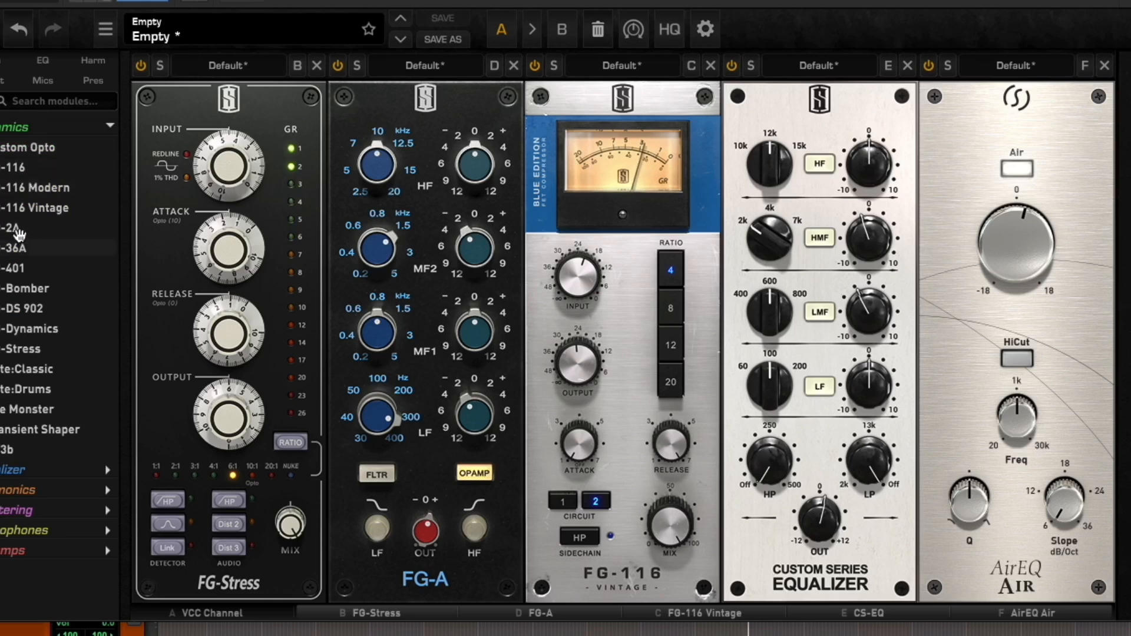
left_click(13, 227)
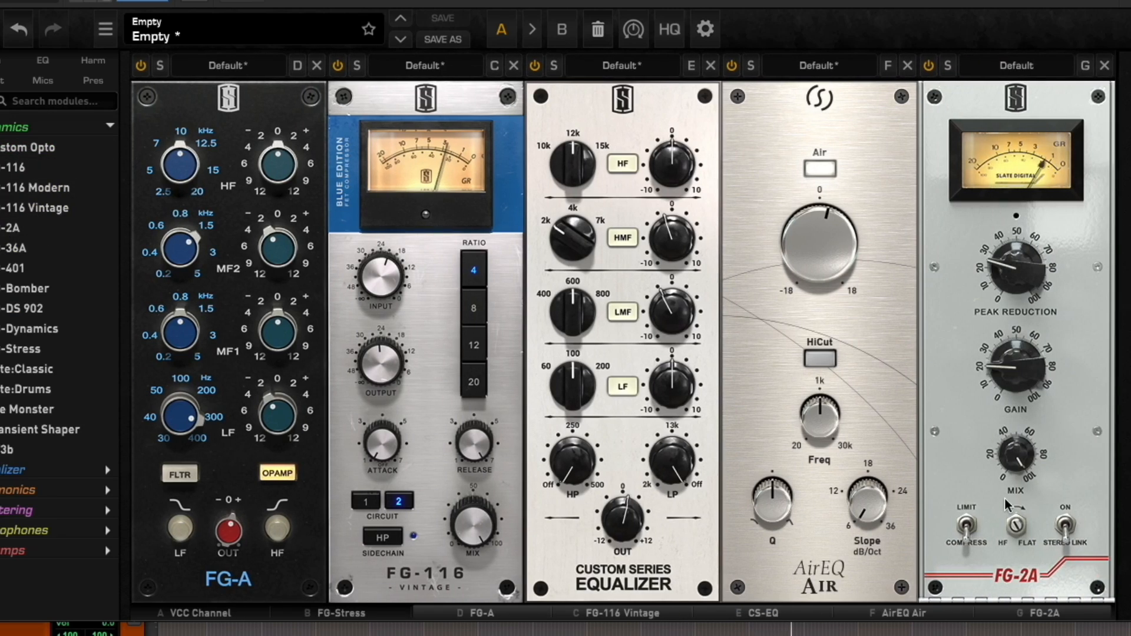
left_click(1016, 524)
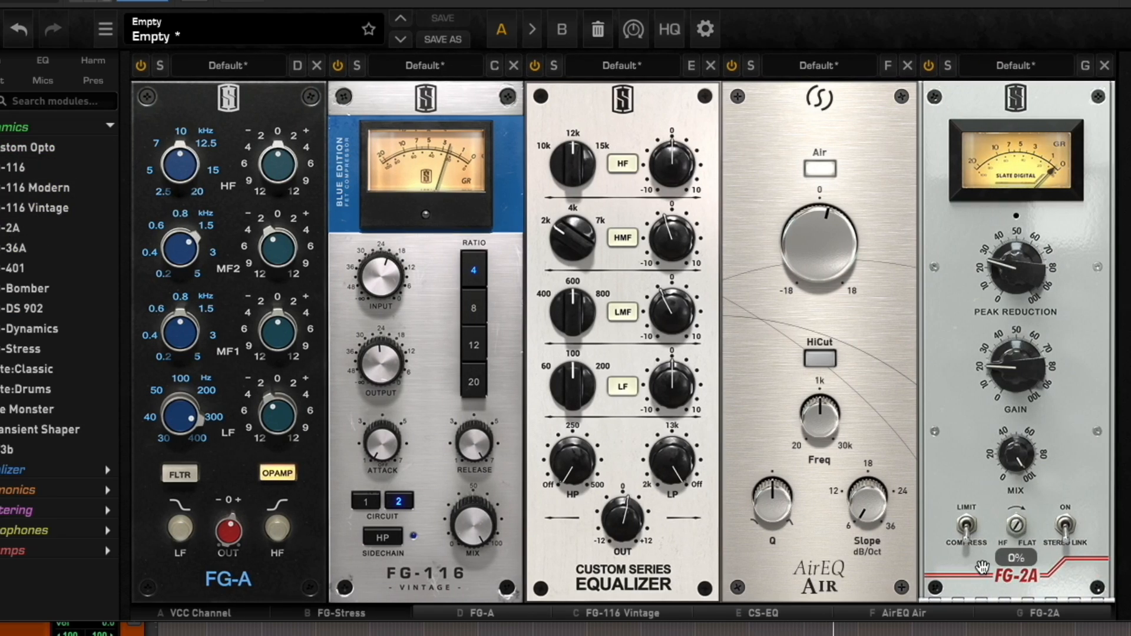
- Set the FG-2A peak reduction to about 35 and gain to about 25, checking the level against bypass
mouse_move(1014, 270)
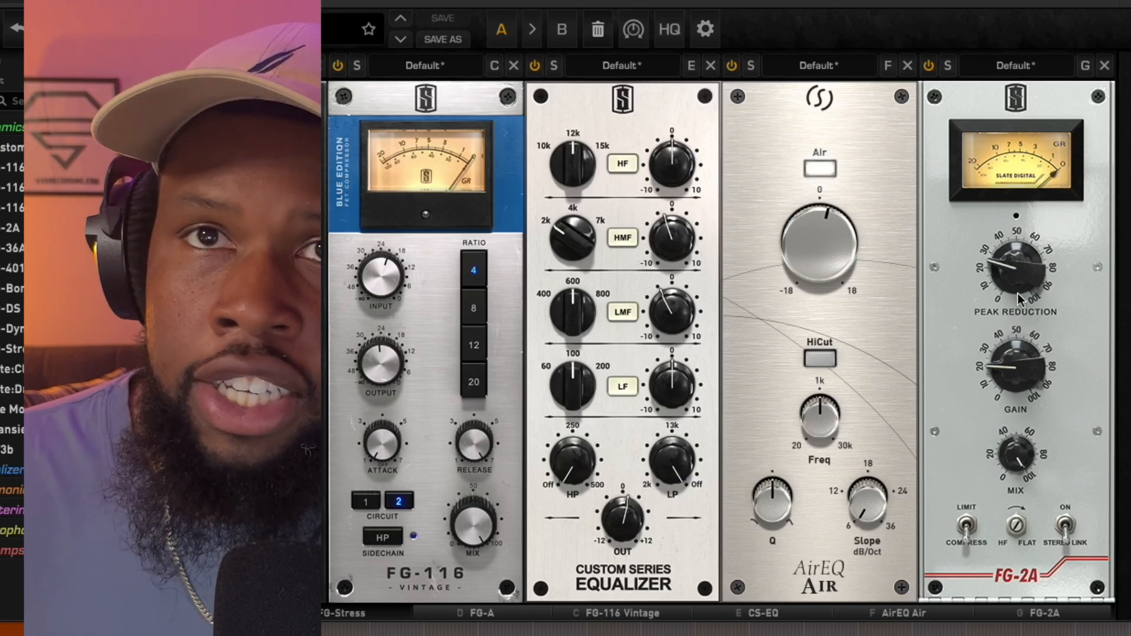
mouse_move(1023, 270)
left_mouse_down()
mouse_move(1025, 238)
mouse_move(1019, 264)
left_mouse_up()
left_click_drag(1009, 366, 1009, 355)
left_click(930, 66)
left_click_drag(1010, 373, 1013, 376)
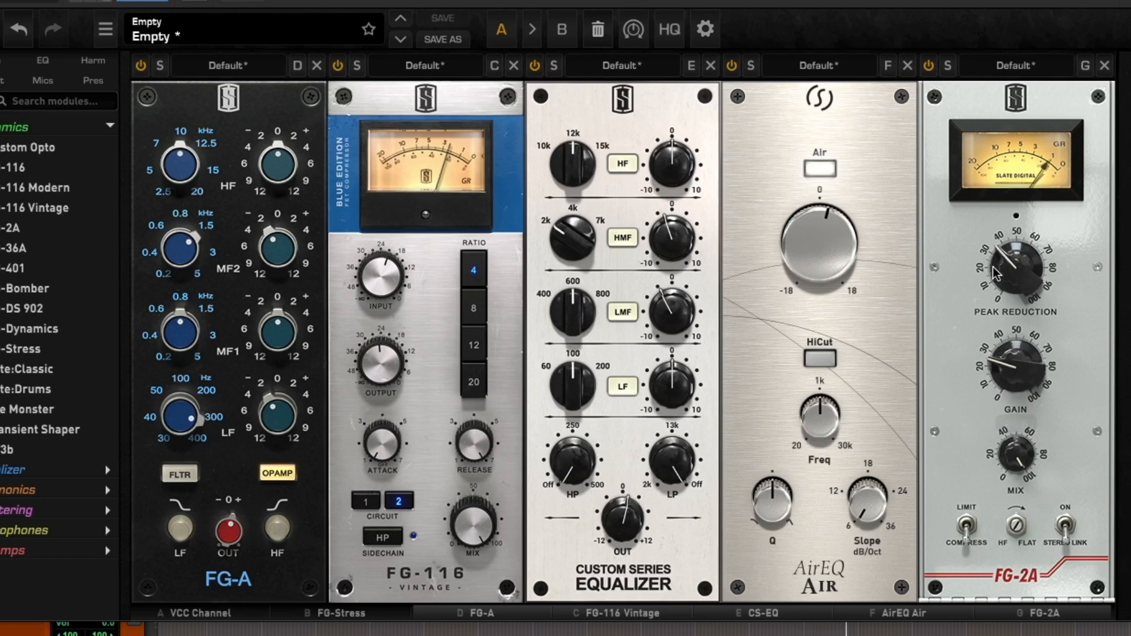